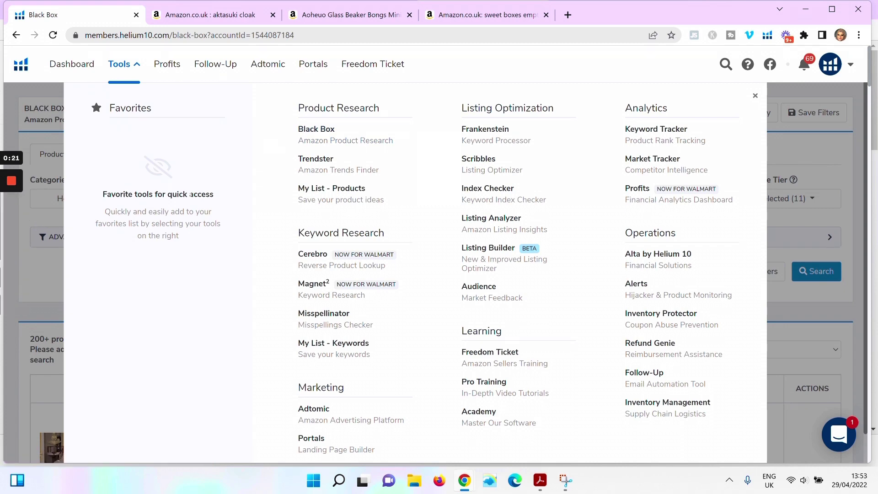
Step: View the Keywords, Competitors, Niche and Product Targeting searches of Black Box, and return to the Products search
click(853, 155)
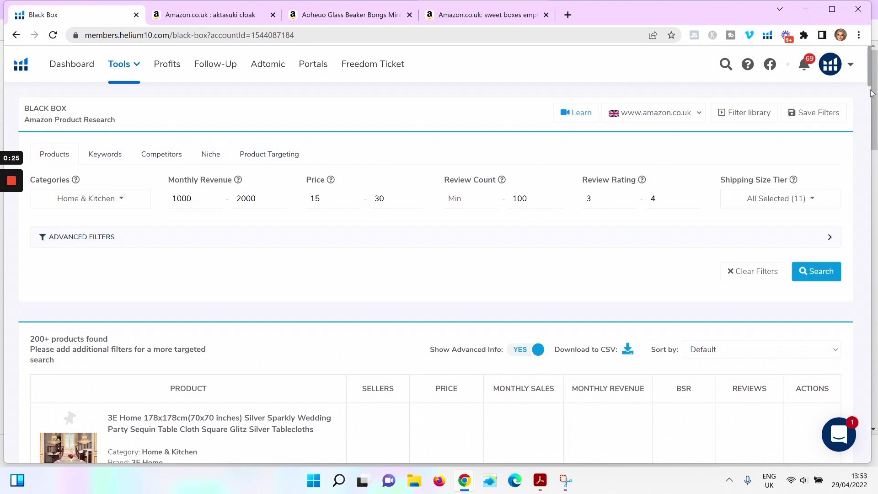
scroll(871, 86, down, 1)
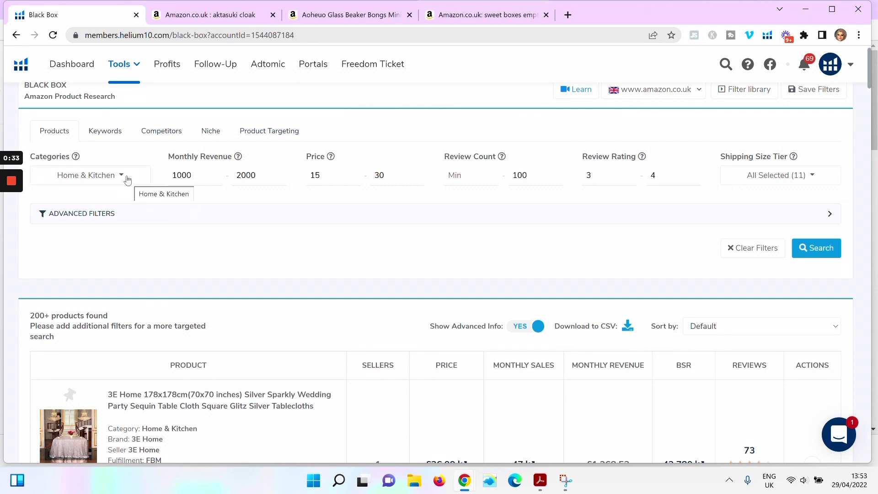
click(103, 135)
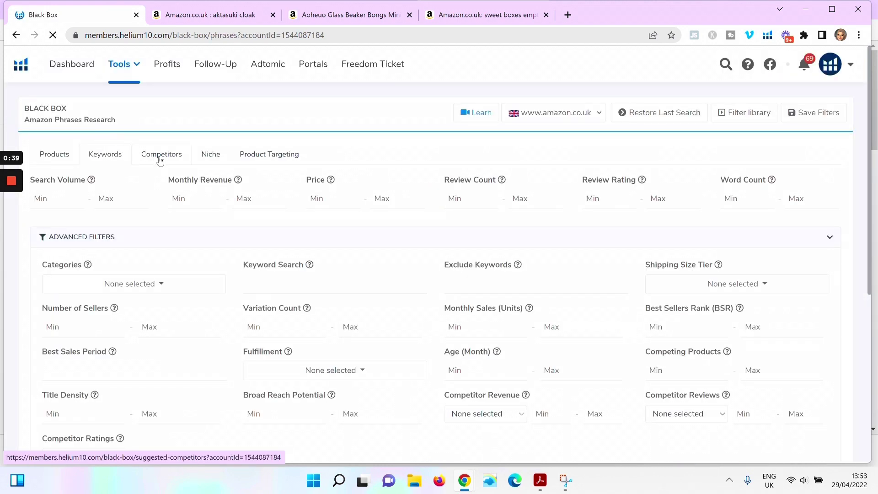
click(160, 155)
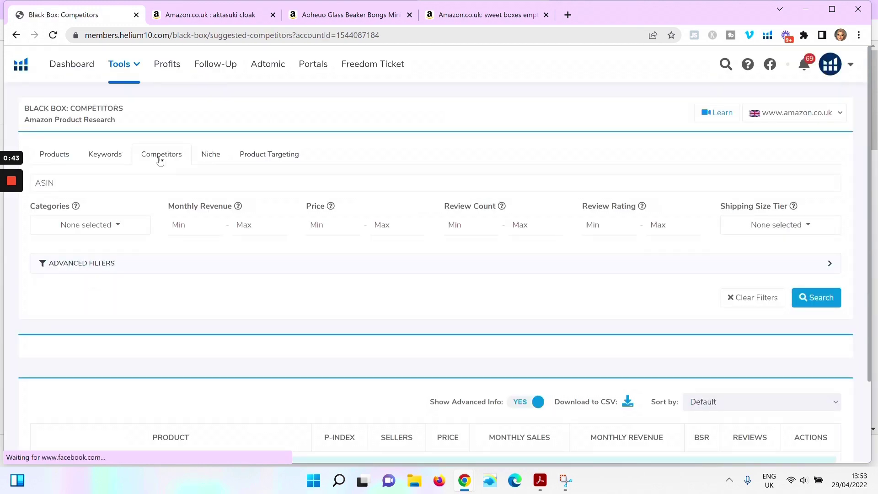
click(205, 159)
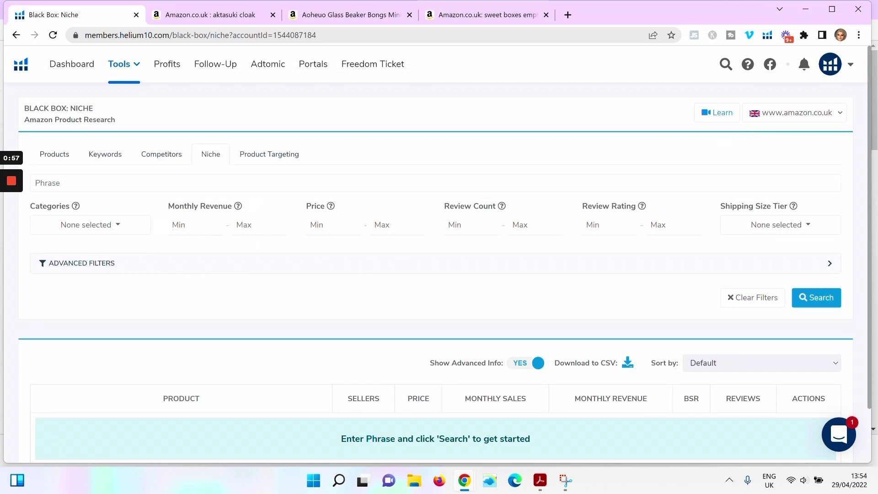
click(273, 157)
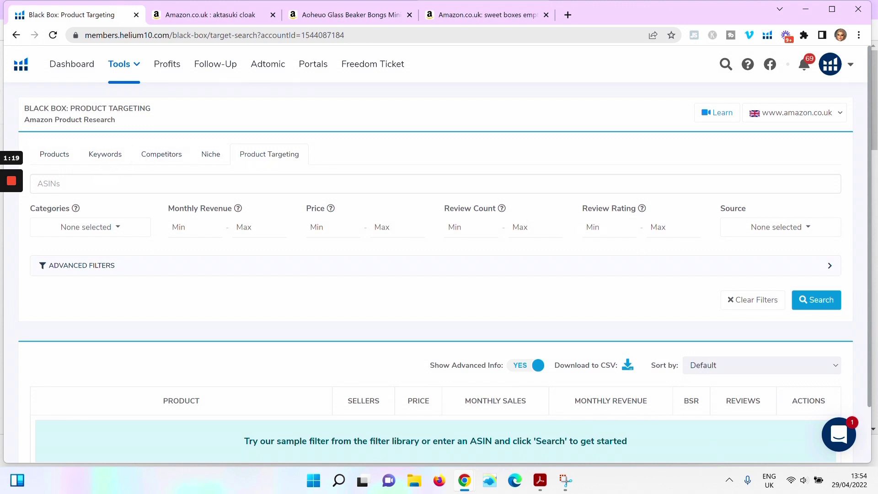
click(64, 157)
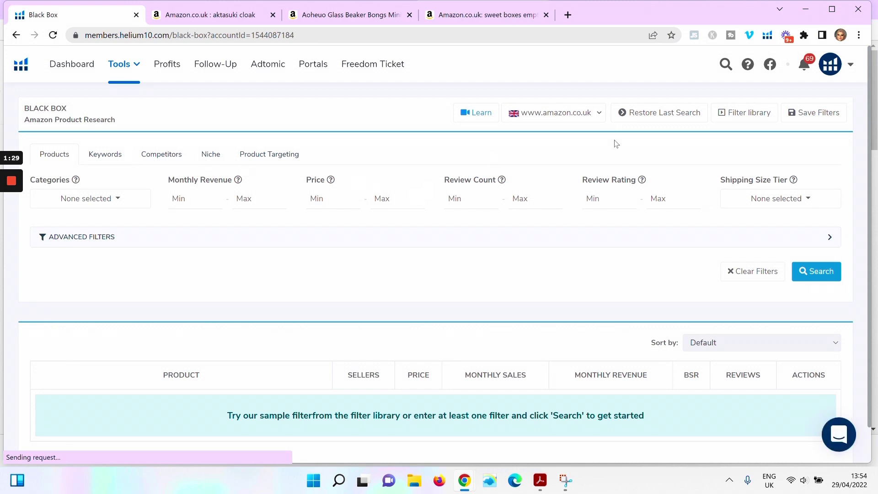
Step: Choose Clothing and Shoes & Bags as the product categories
click(112, 208)
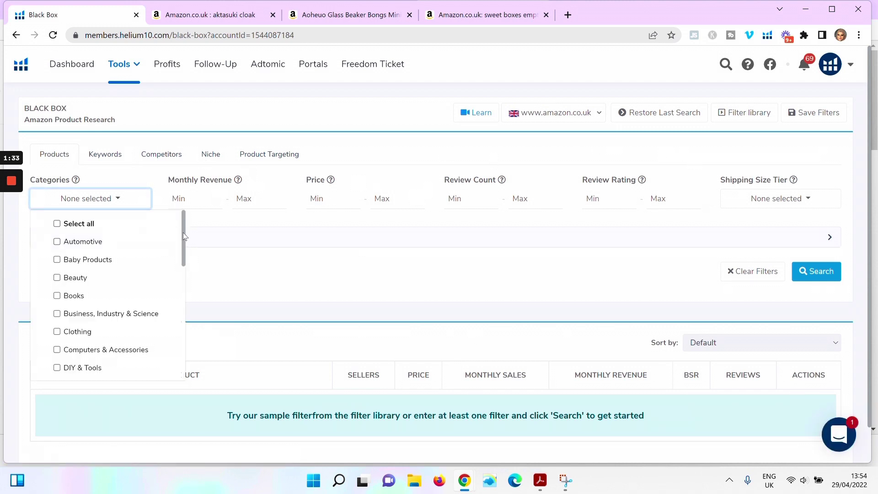
scroll(183, 231, down, 1)
drag(185, 238, 182, 246)
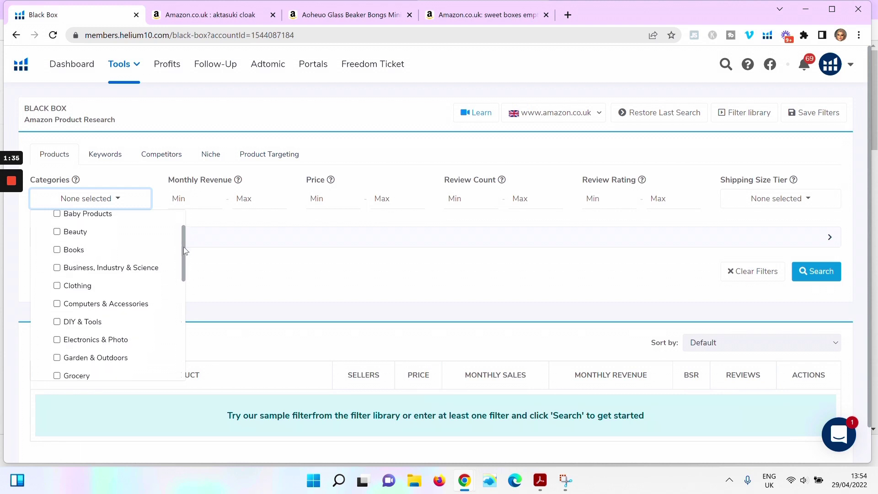
click(56, 282)
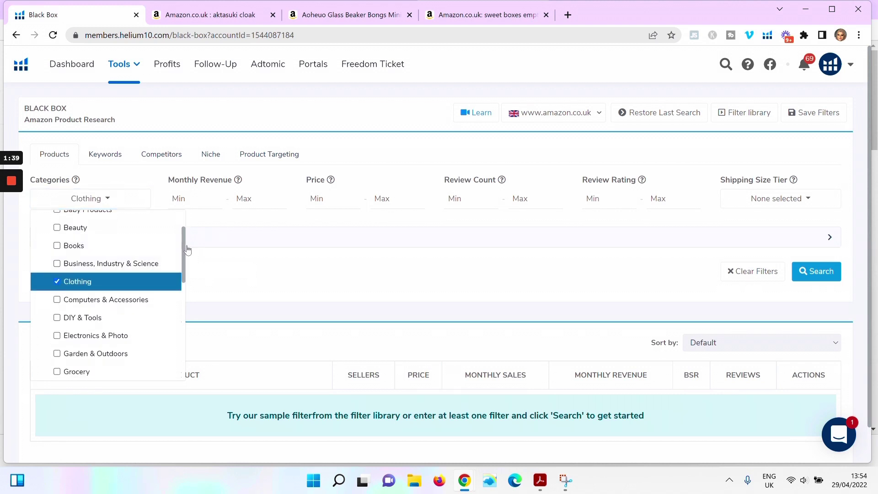
drag(185, 244, 179, 331)
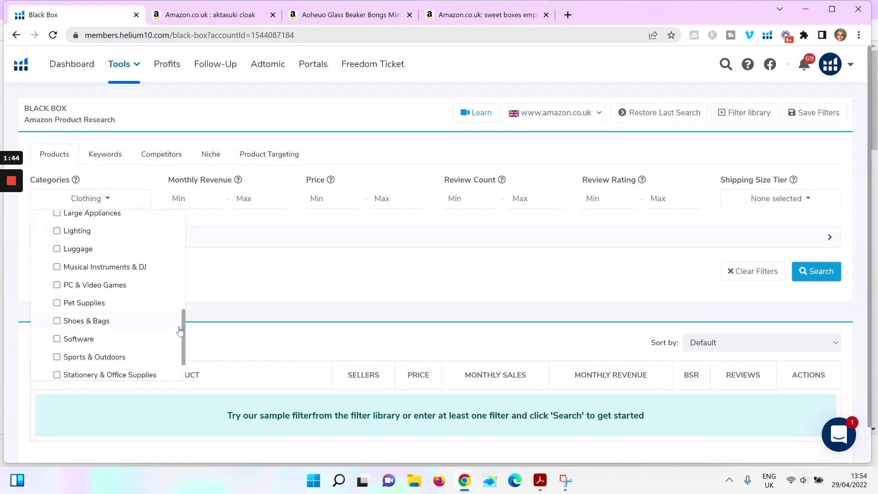
click(57, 320)
drag(184, 319, 181, 226)
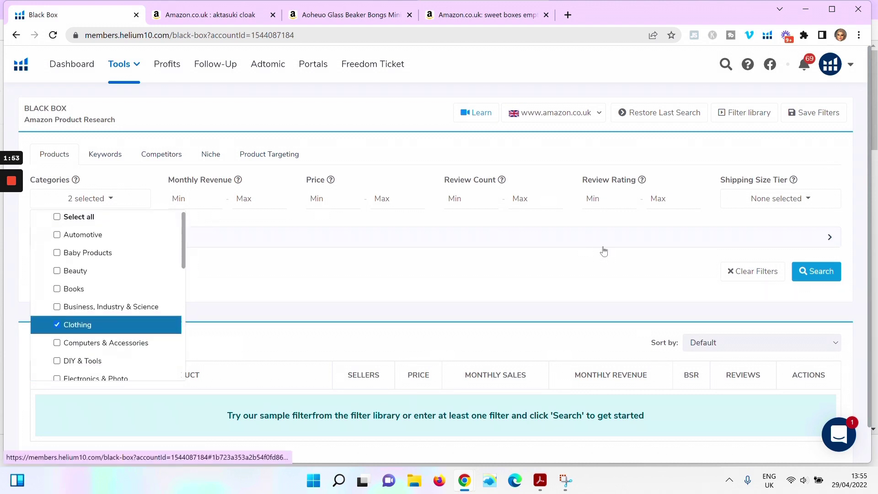
Step: Set the monthly revenue range to 1000–2000 and the price range to 10–20
click(215, 199)
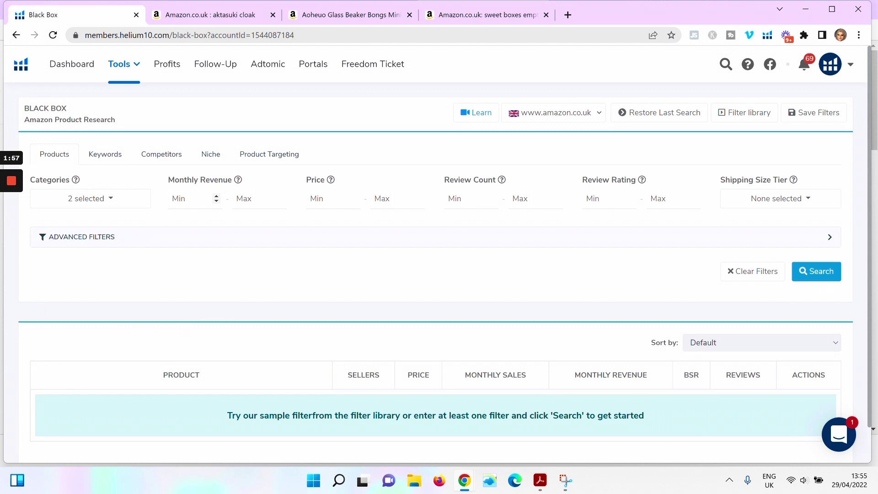
text(1000)
text(2000)
click(330, 198)
text(10)
click(393, 198)
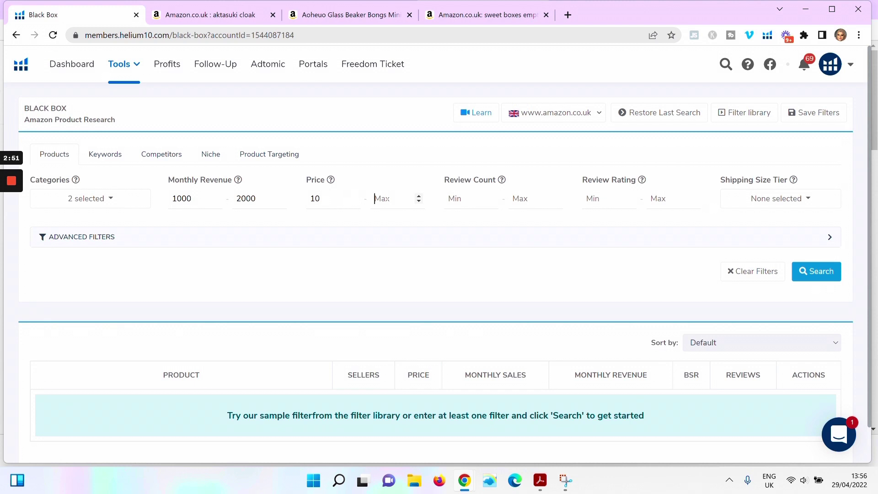
text(20)
click(526, 199)
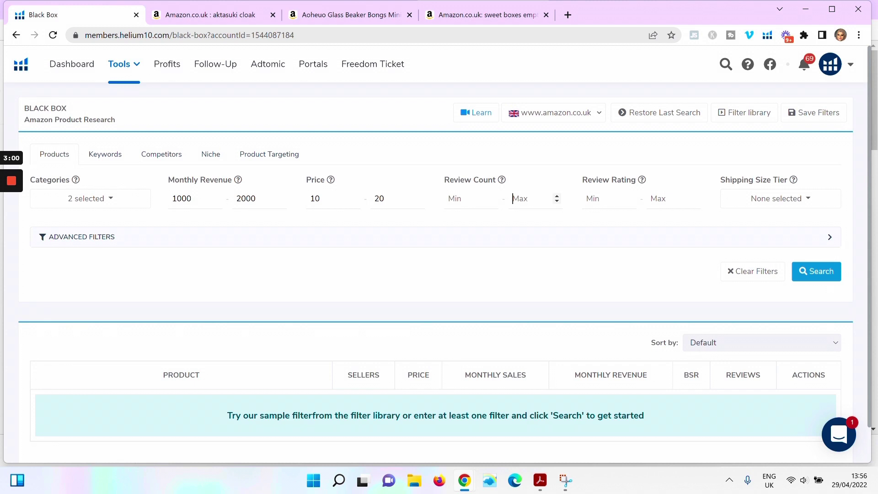
Step: Limit the shipping size tier to Small Oversize, Large Letter, Large Envelope and Standard Parcel, and run the product search
click(763, 205)
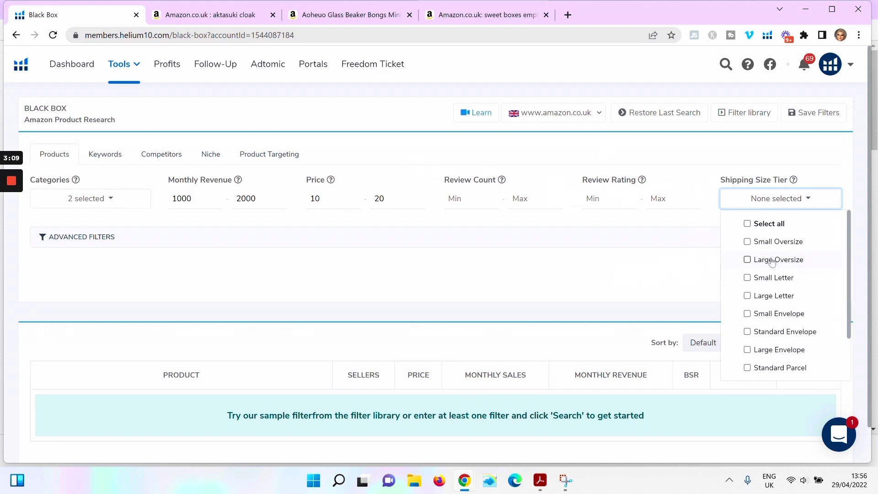
click(746, 263)
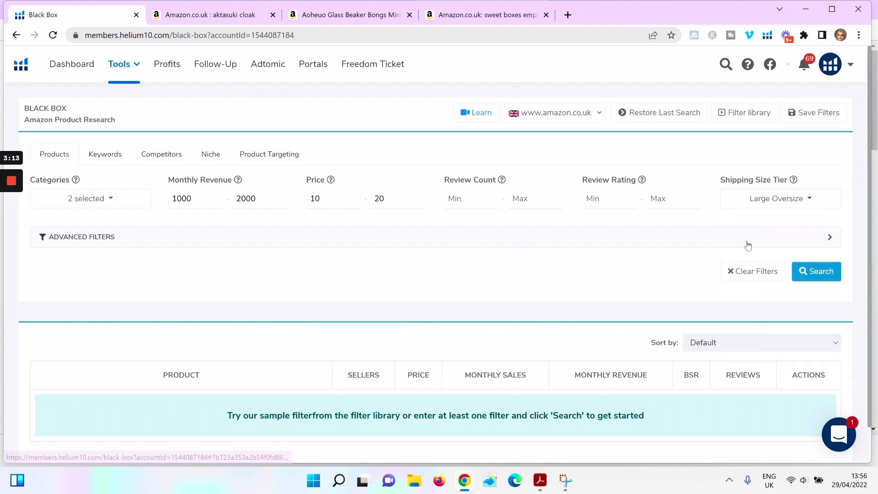
click(747, 245)
click(769, 201)
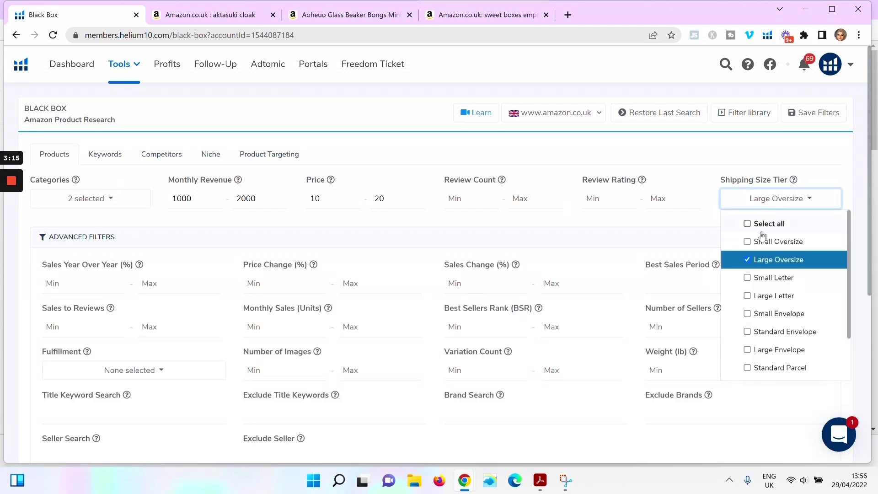
click(747, 242)
click(747, 260)
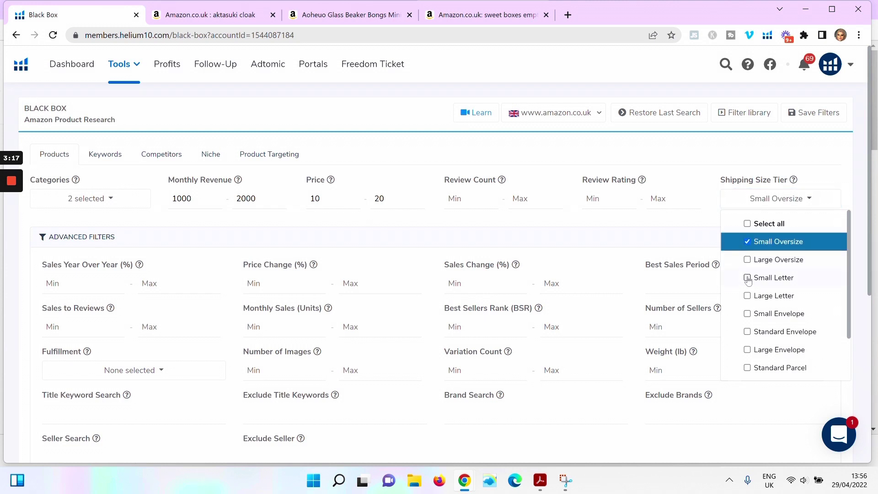
click(747, 296)
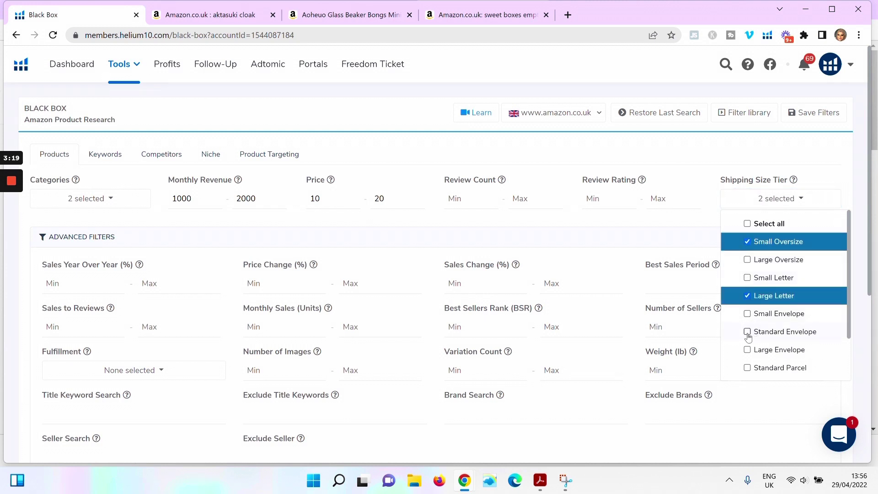
click(747, 367)
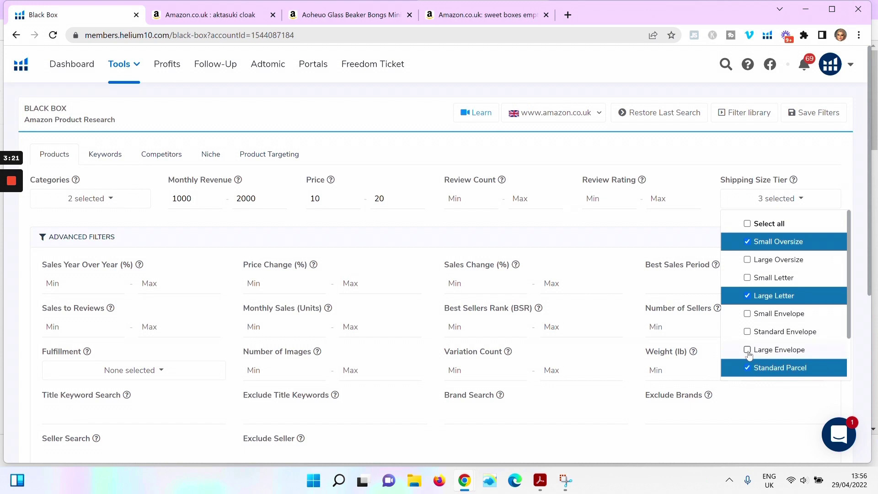
click(747, 350)
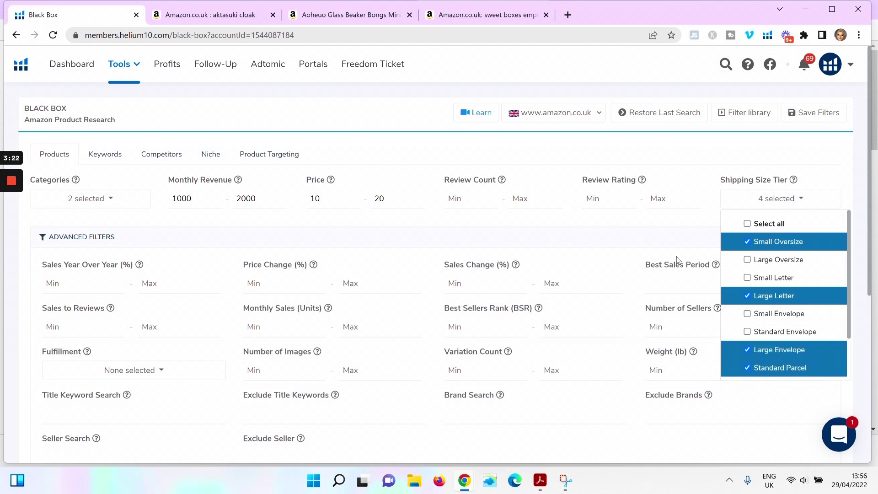
click(723, 148)
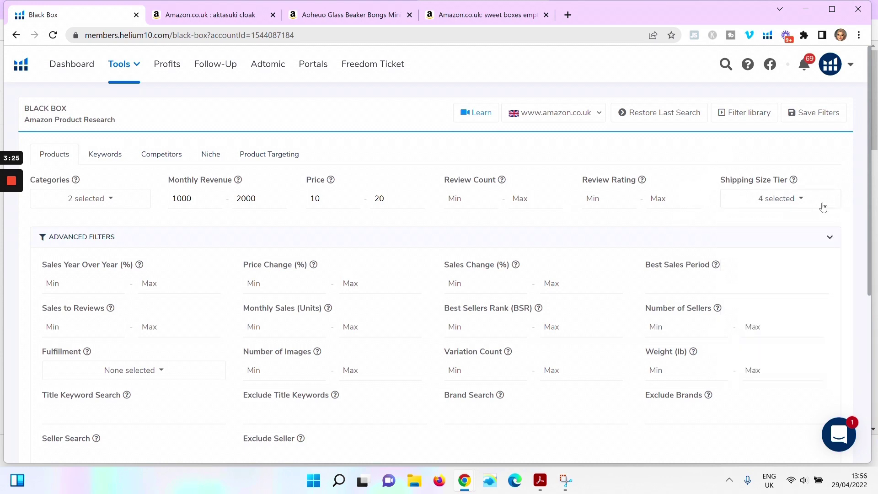
click(829, 237)
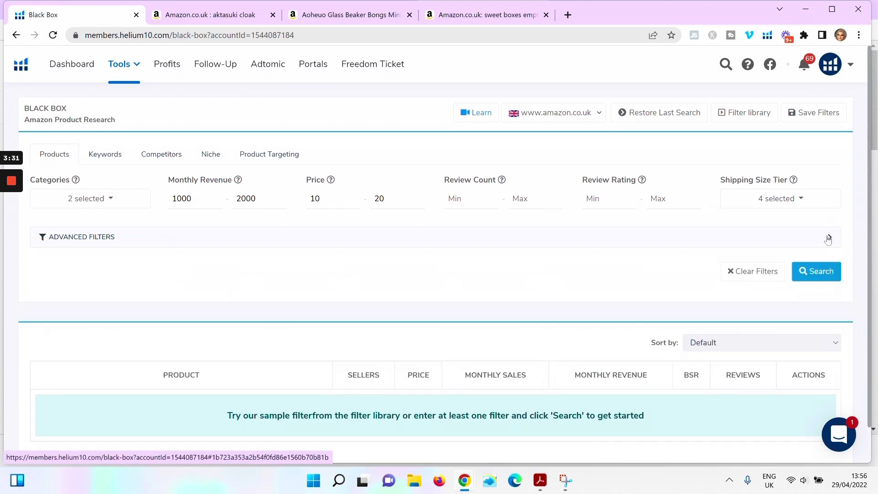
click(813, 271)
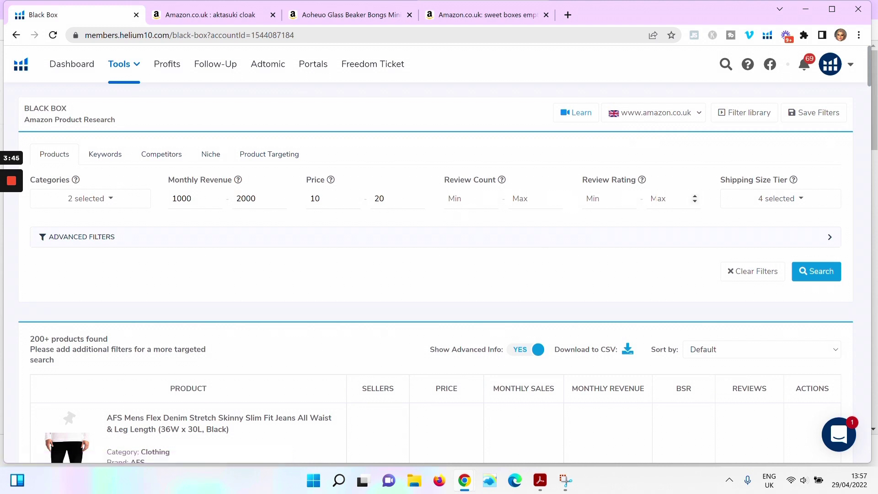
Step: Set the minimum review rating to 3
click(656, 199)
click(602, 199)
text(3)
click(651, 199)
Step: Set the review count range to 50–150 and rerun the product search
click(457, 198)
text(50)
click(521, 198)
text(150)
click(810, 271)
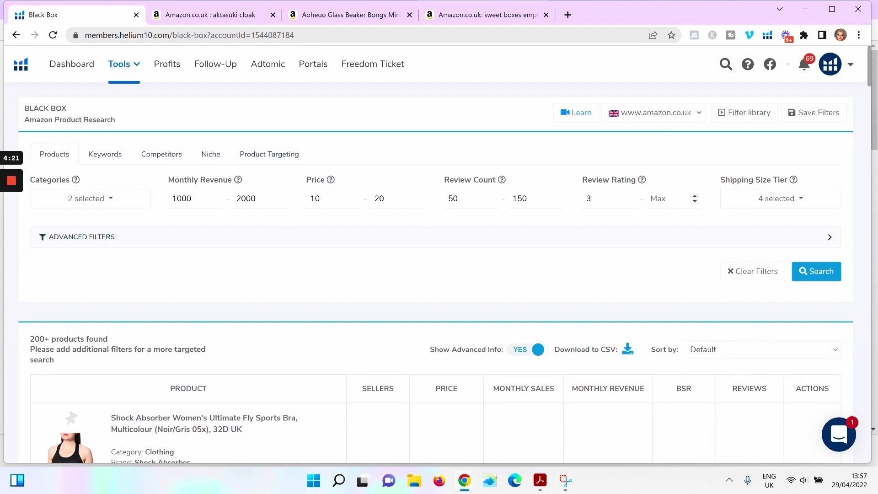
Step: Clear the minimum review rating, set the maximum to 5, and search the products again
click(599, 198)
key(BackSpace)
key(Tab)
text(5)
click(808, 271)
drag(869, 80, 870, 94)
click(847, 151)
drag(870, 77, 871, 132)
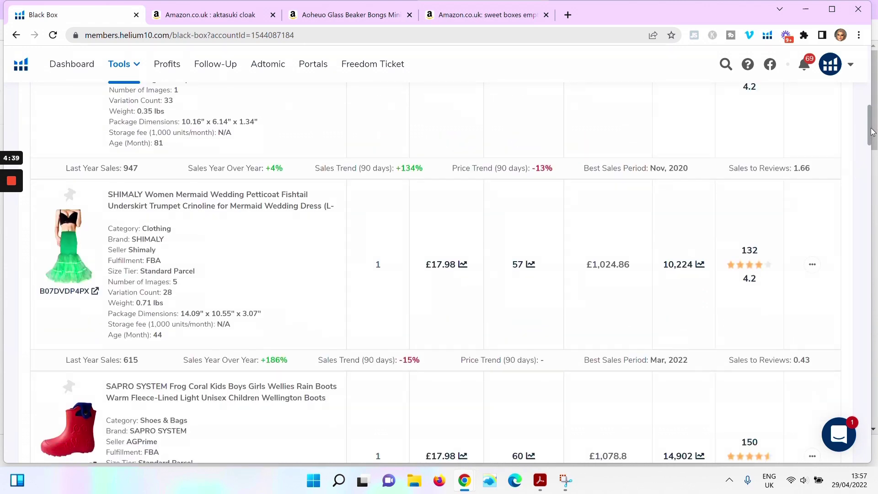
Step: Restrict the fulfillment type to FBA in the advanced filters and search for matching products
drag(871, 131, 871, 53)
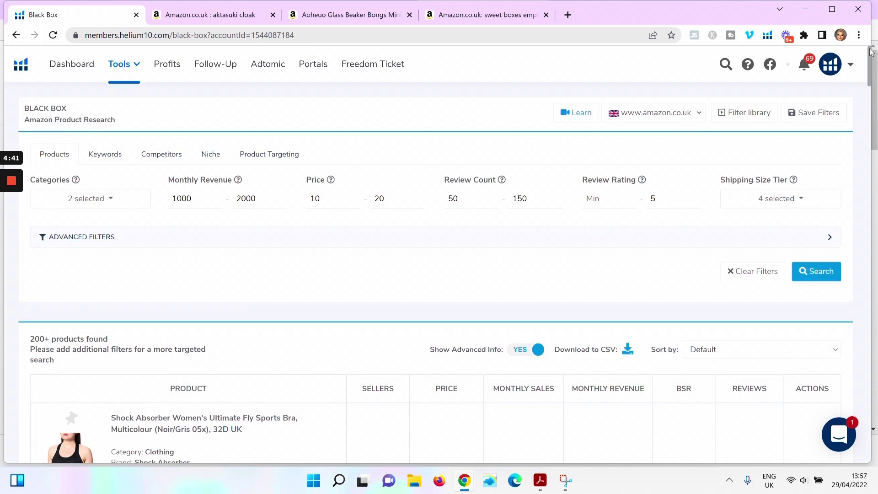
click(86, 245)
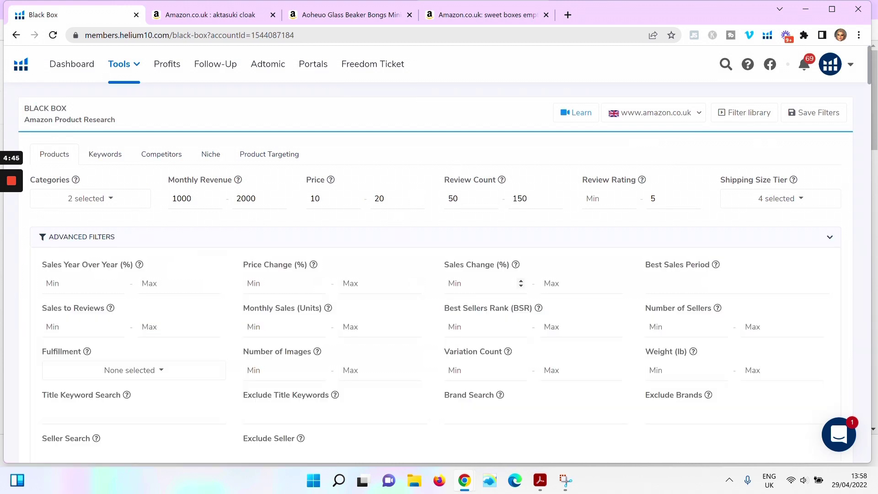
drag(869, 80, 869, 87)
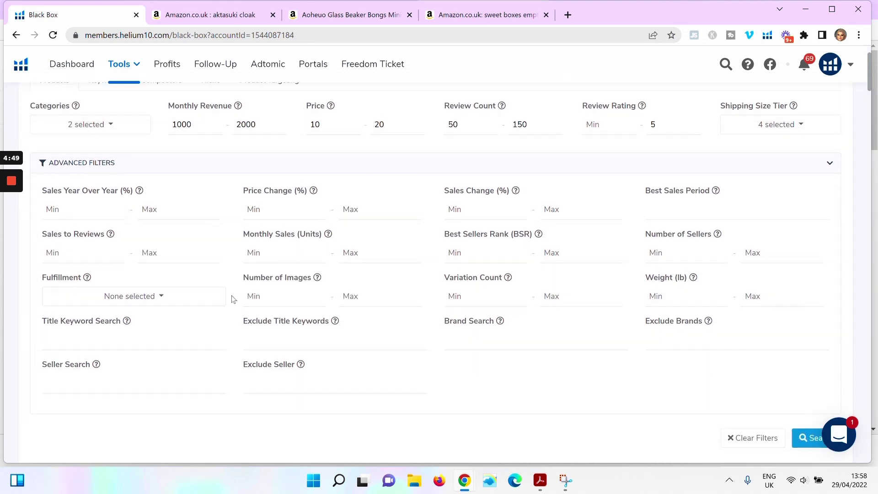
click(161, 298)
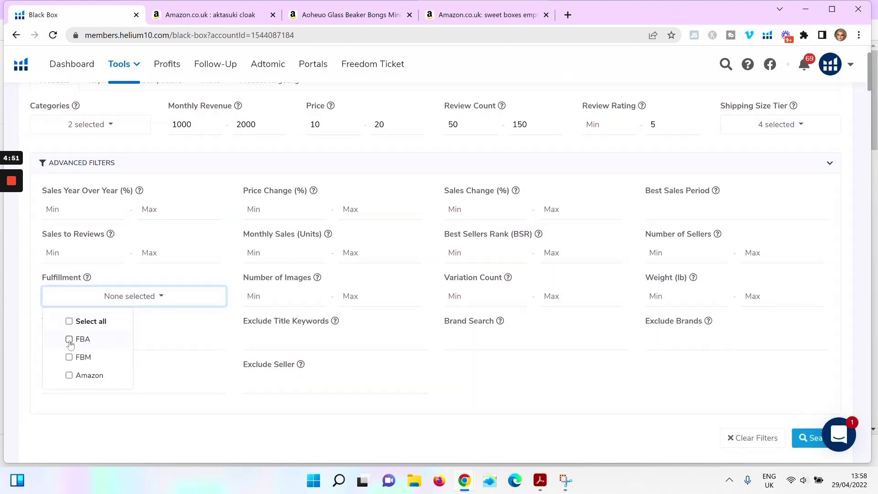
click(69, 342)
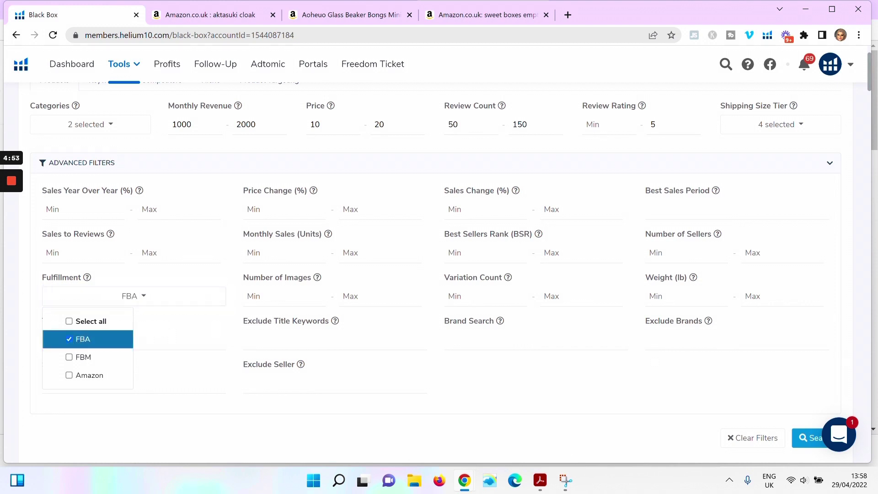
click(247, 382)
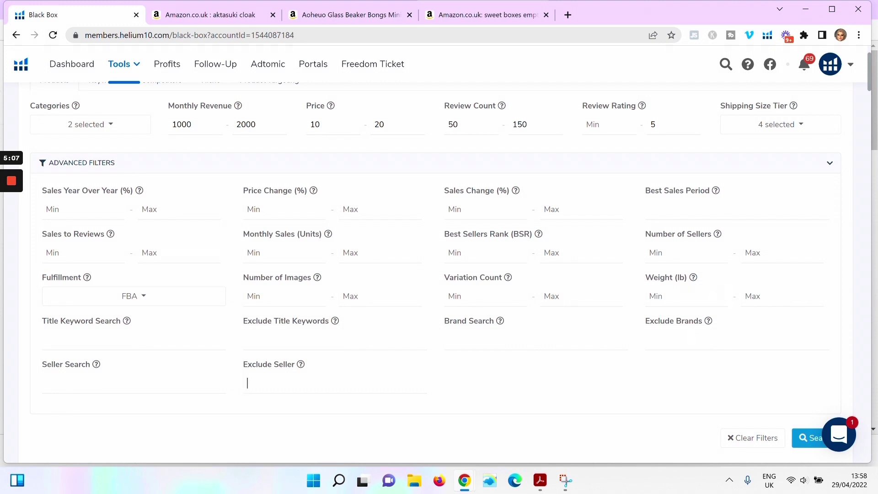
click(808, 438)
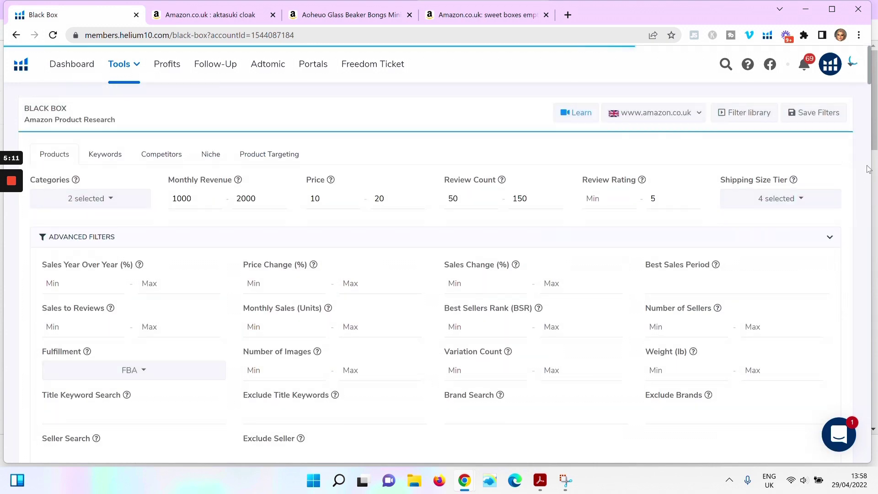
drag(870, 67, 873, 110)
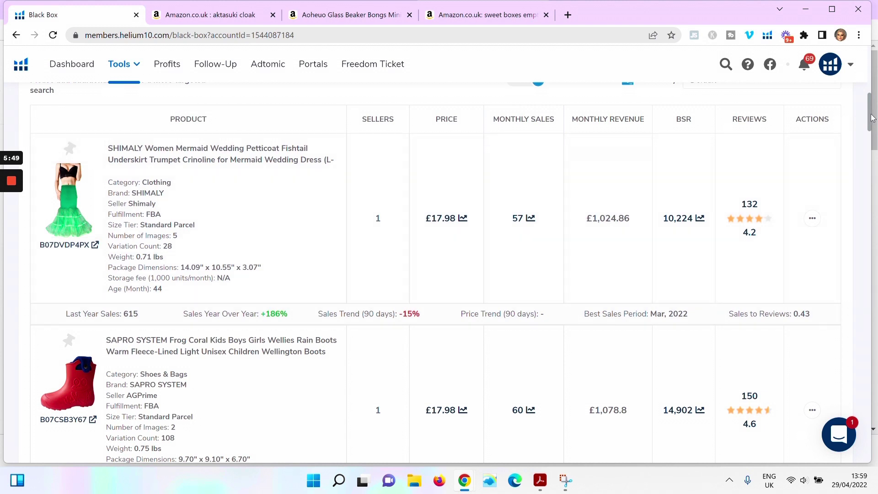
Step: Open the Amazon listing of the mermaid wedding petticoat, then review the remaining FBA product results in Black Box
scroll(871, 118, up, 1)
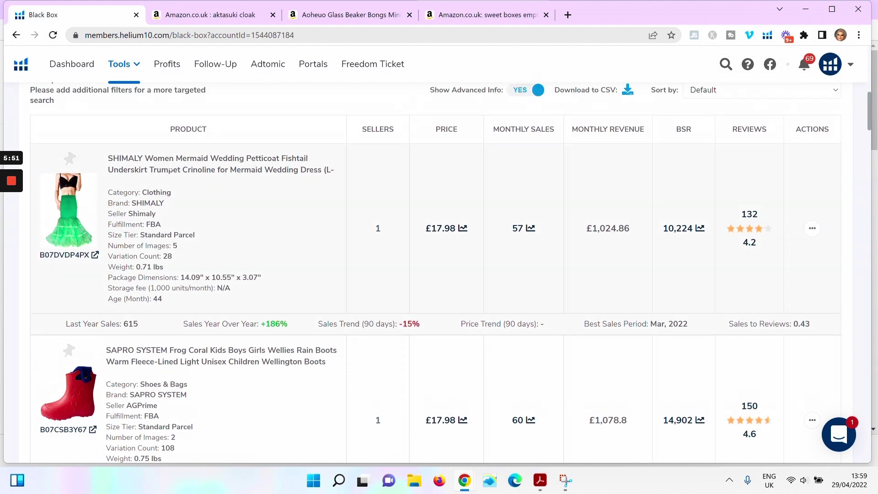
click(76, 257)
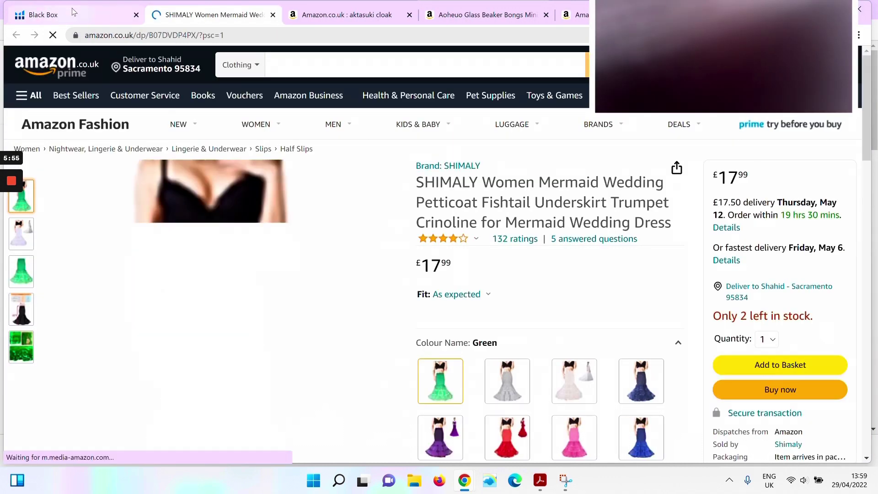
click(73, 12)
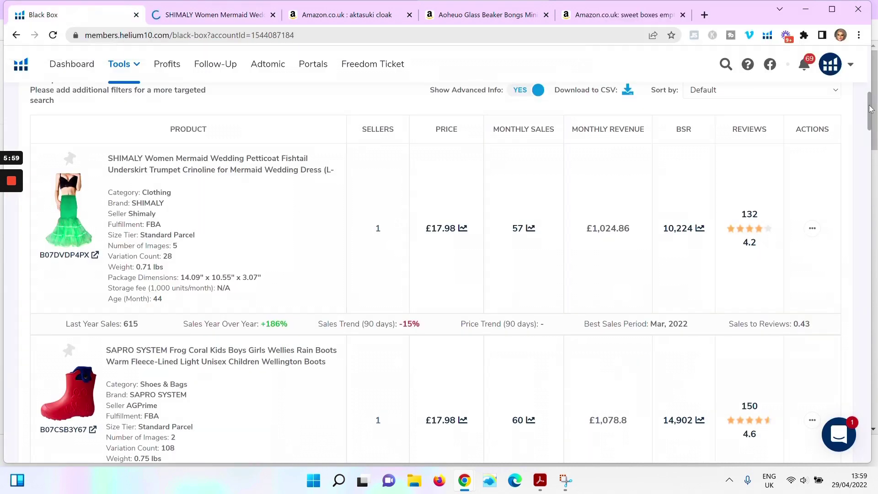
scroll(870, 114, down, 1)
drag(870, 114, 867, 176)
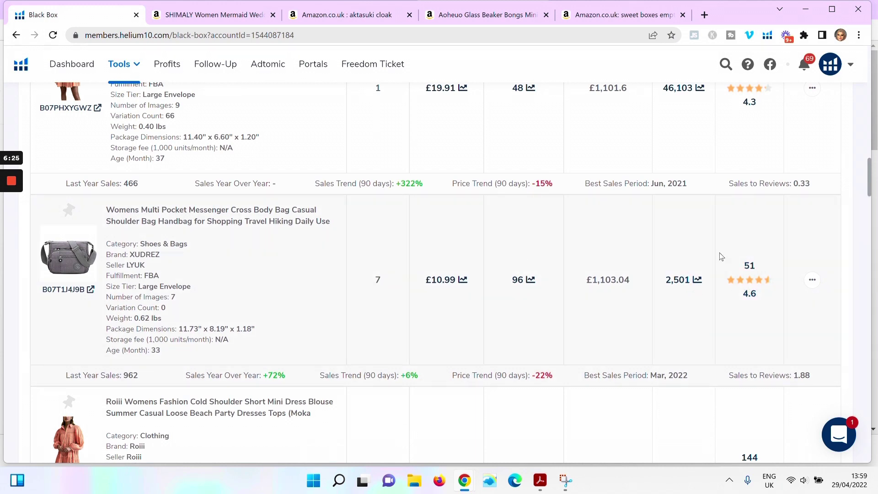
mouse_move(869, 182)
mouse_down()
mouse_move(864, 105)
mouse_move(868, 182)
mouse_up()
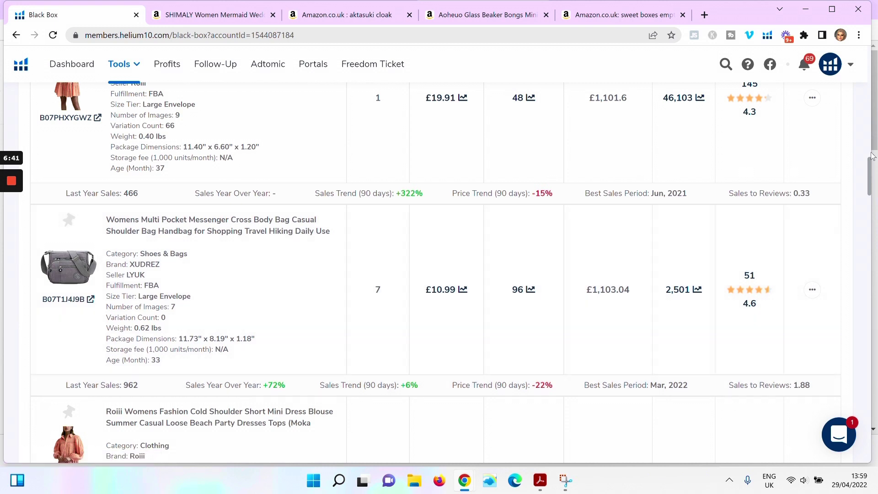
drag(869, 173, 871, 211)
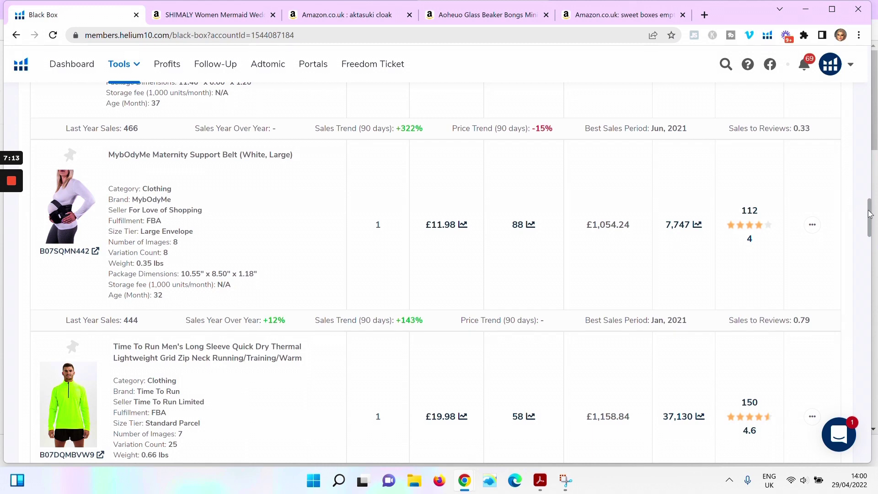
Step: Restore the last search in Black Box's keyword research and collapse the advanced filters
drag(869, 213, 868, 89)
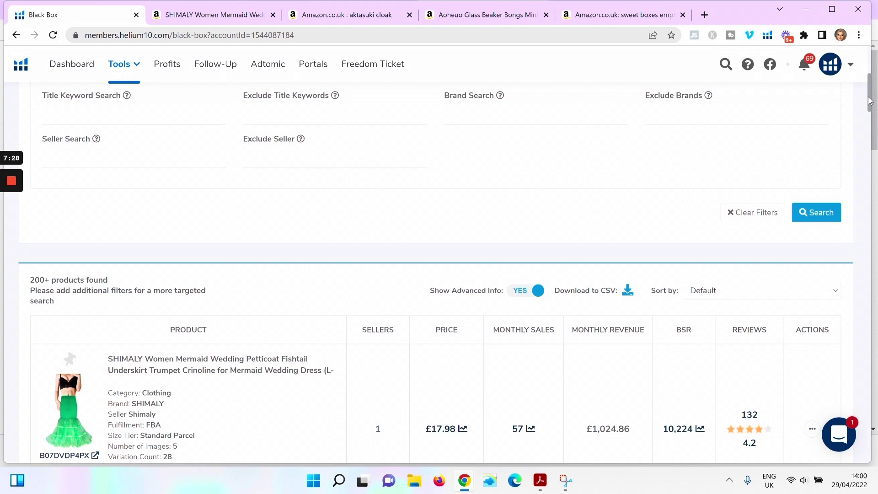
scroll(869, 101, up, 7)
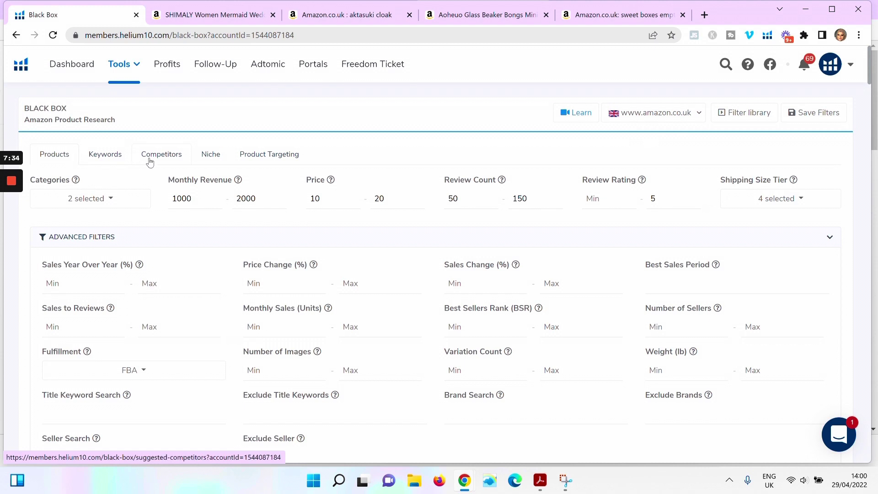
click(114, 161)
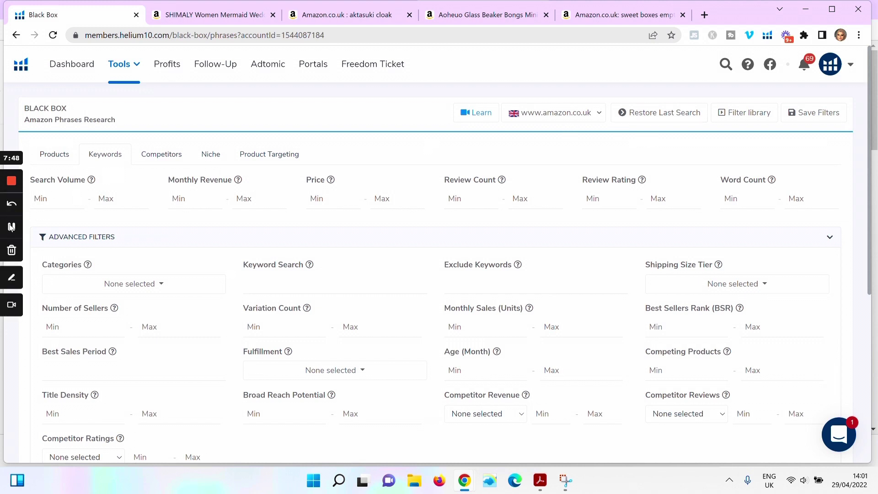
click(11, 227)
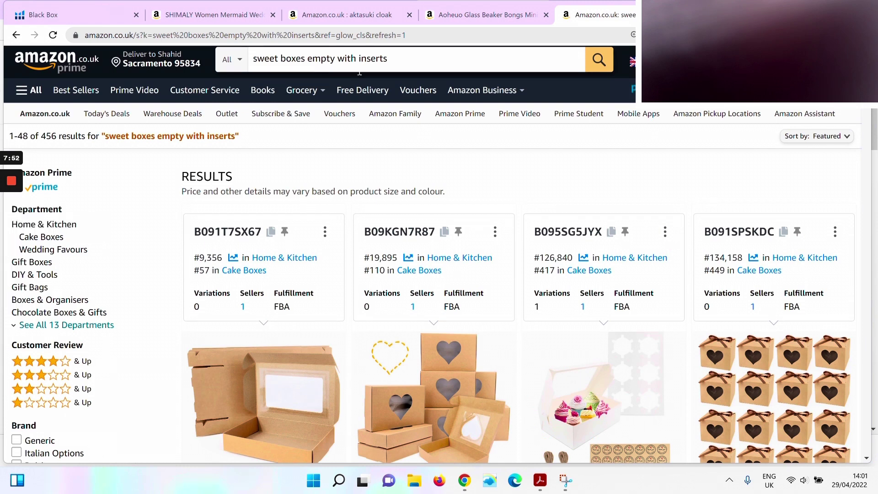
click(112, 18)
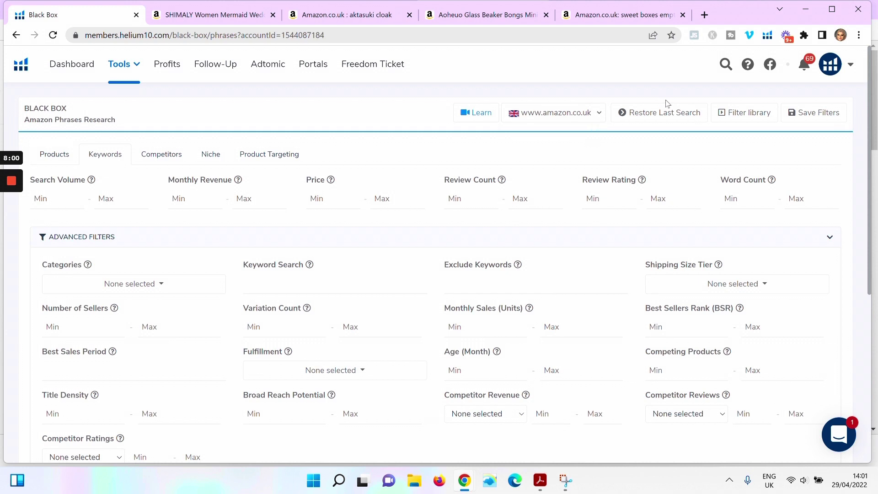
click(658, 114)
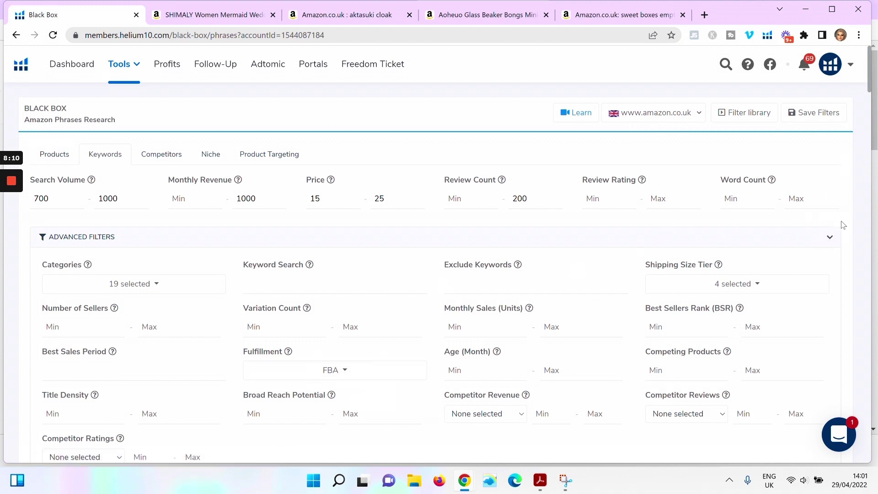
click(830, 237)
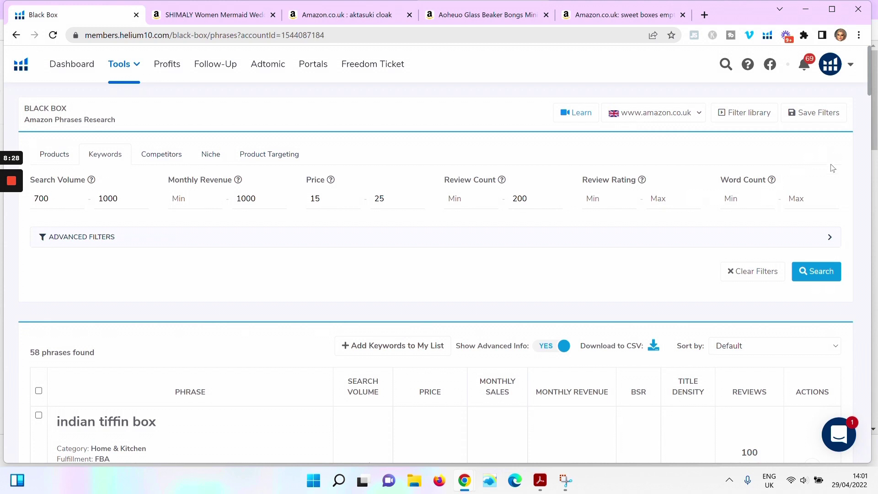
Step: Find the "akatsuki cloak" phrase in the keyword results and examine its competing listings on Amazon UK
drag(870, 89, 870, 169)
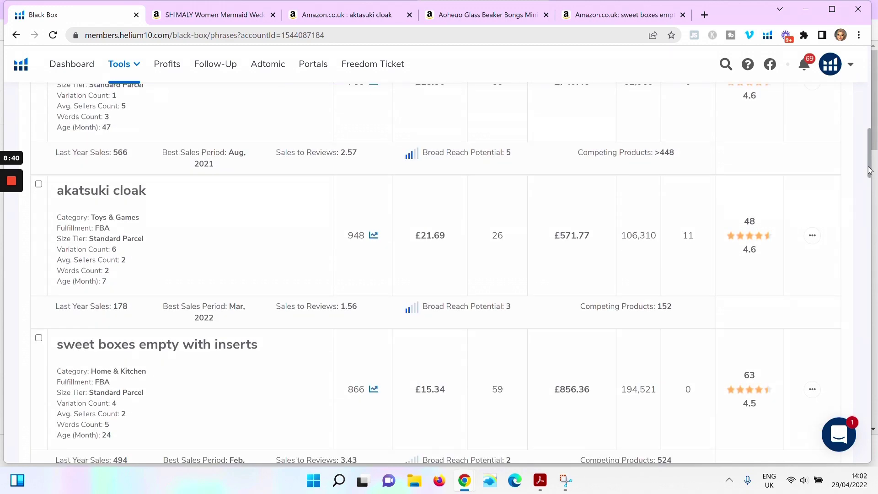
drag(870, 169, 870, 172)
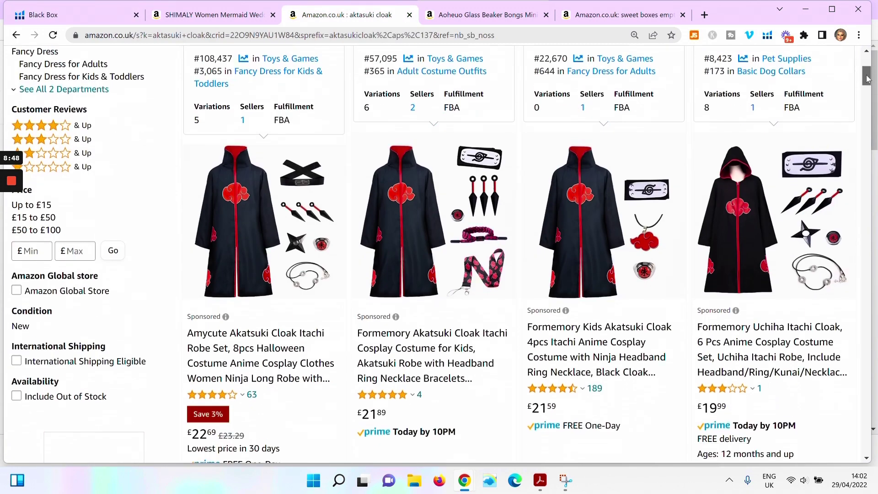
drag(868, 79, 873, 187)
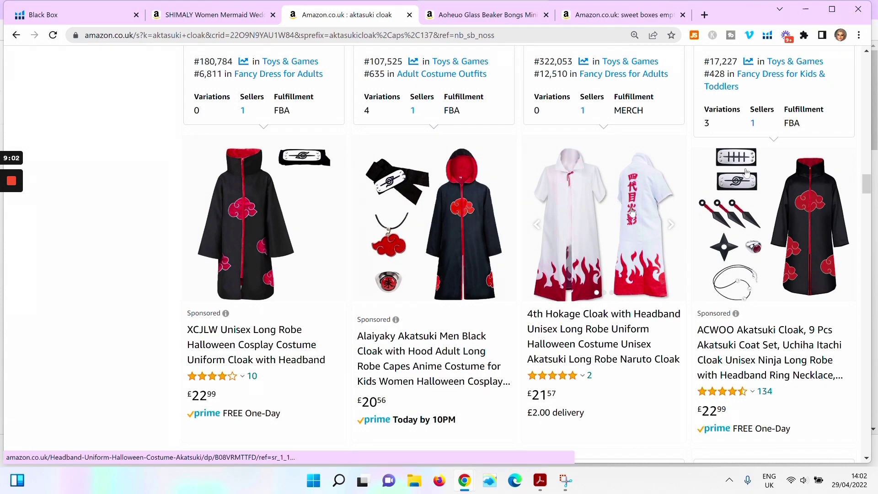
drag(867, 186, 855, 92)
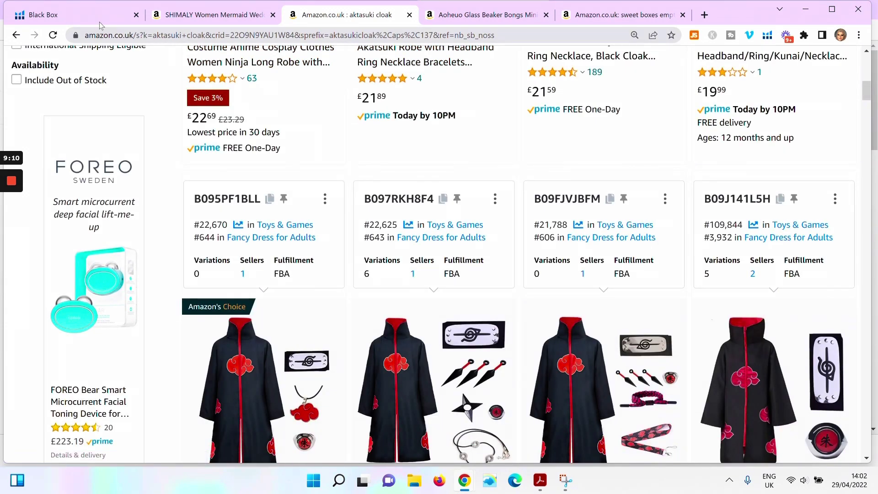
click(81, 17)
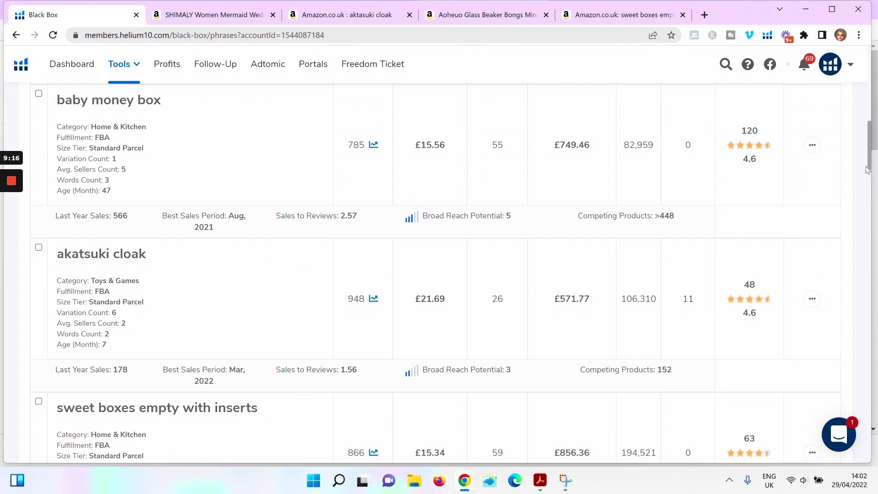
Step: Examine the "sweet boxes empty with inserts" phrase, inspect its Amazon UK listings, and check back against the keyword results
drag(867, 162, 868, 179)
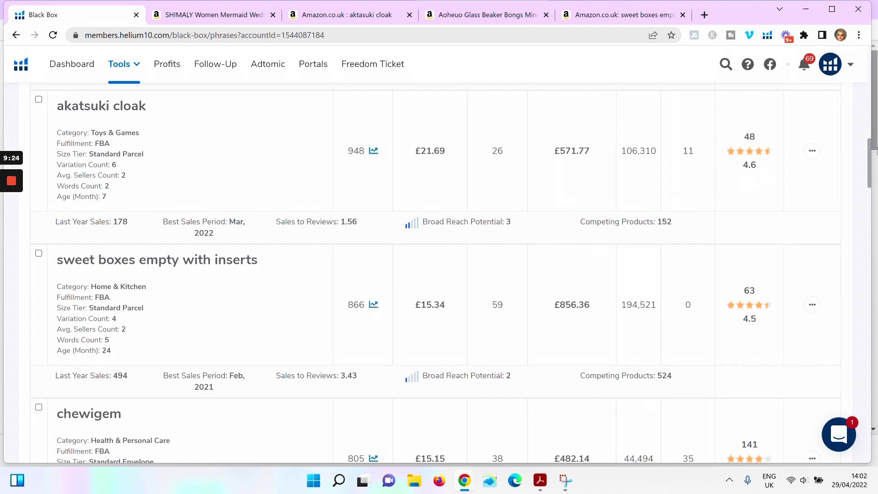
mouse_move(868, 160)
mouse_down()
mouse_move(867, 53)
mouse_move(870, 170)
mouse_up()
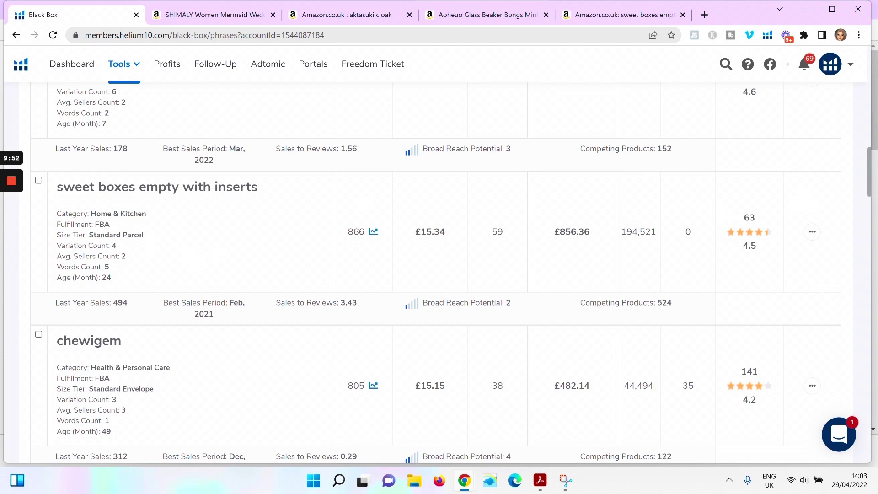
click(619, 15)
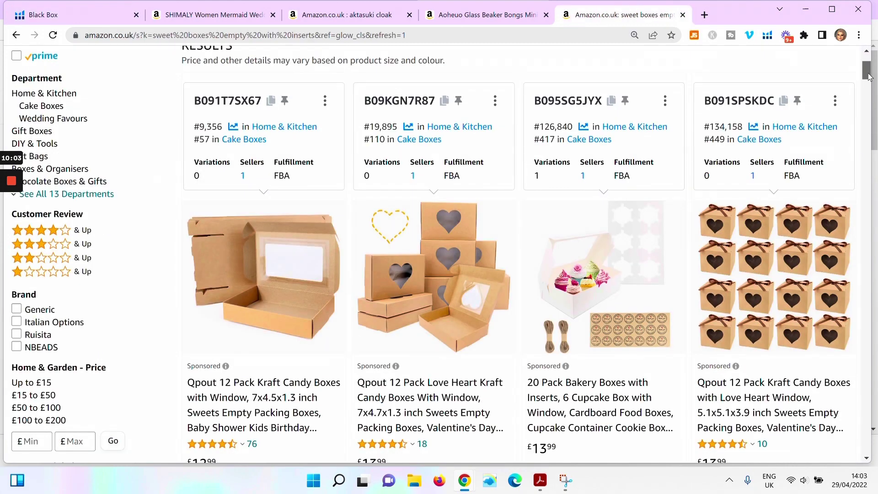
scroll(868, 83, down, 5)
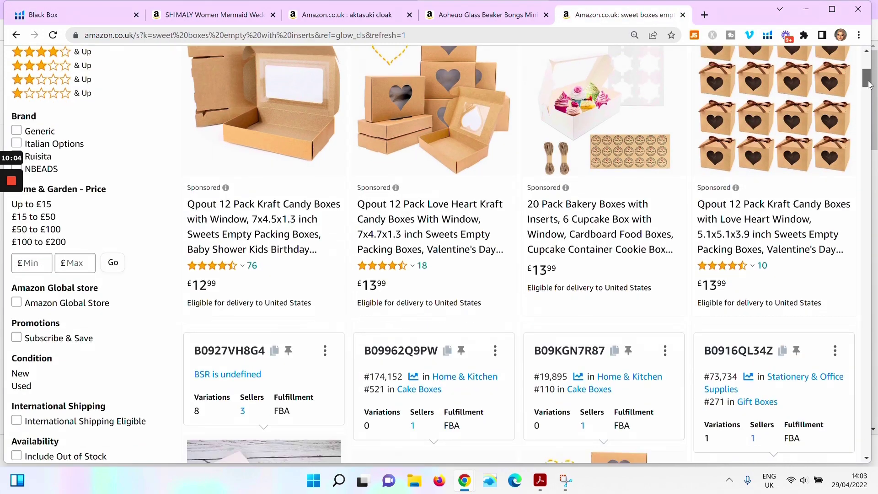
scroll(868, 81, up, 2)
scroll(868, 78, down, 5)
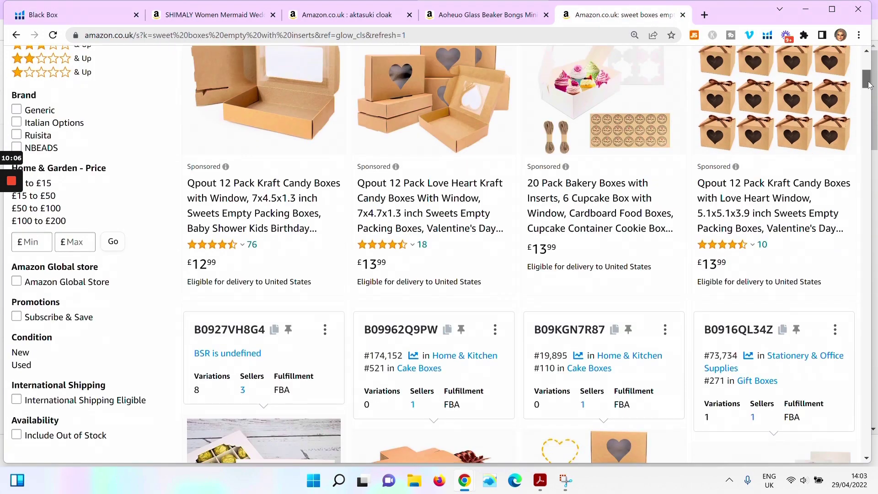
scroll(869, 77, up, 7)
mouse_move(867, 76)
mouse_down()
mouse_move(868, 94)
mouse_move(868, 79)
mouse_up()
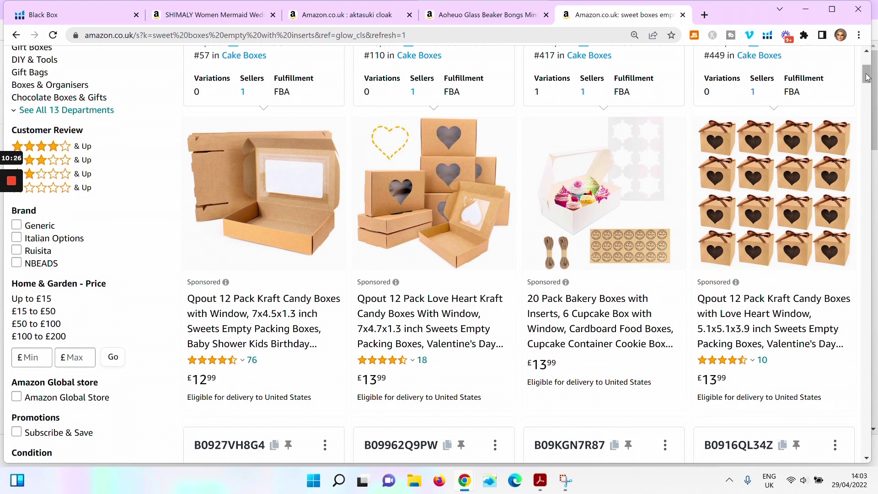
mouse_move(866, 78)
mouse_down()
mouse_move(842, 241)
mouse_move(866, 253)
mouse_move(865, 273)
mouse_move(867, 73)
mouse_up()
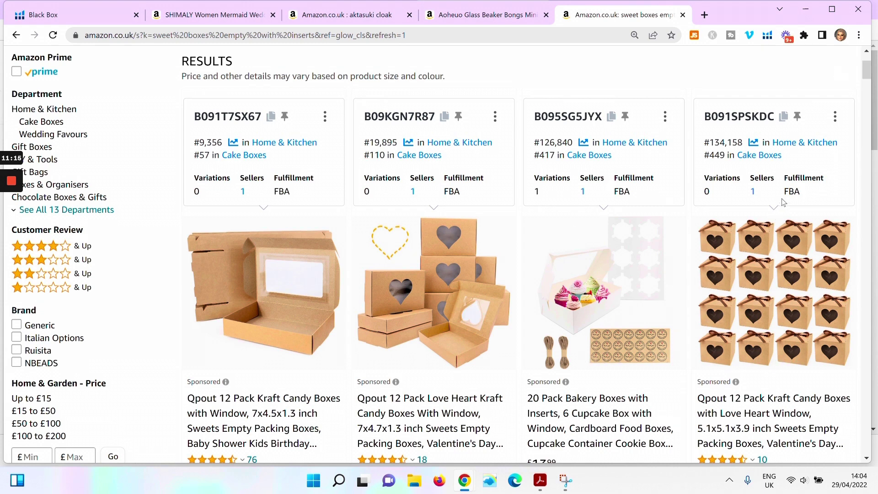
scroll(864, 77, down, 1)
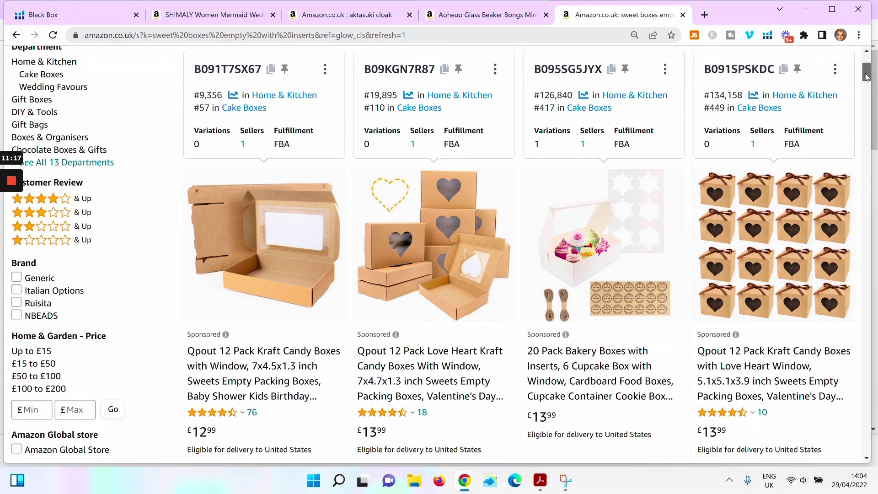
click(81, 16)
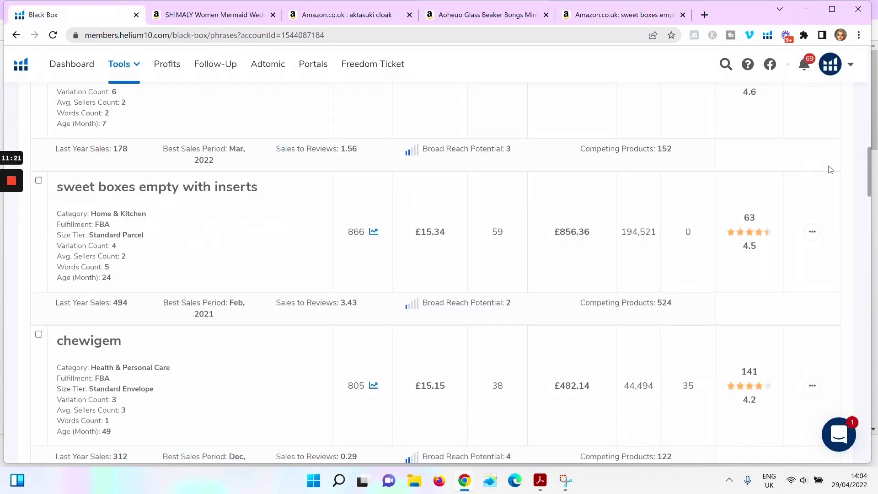
drag(871, 167, 874, 55)
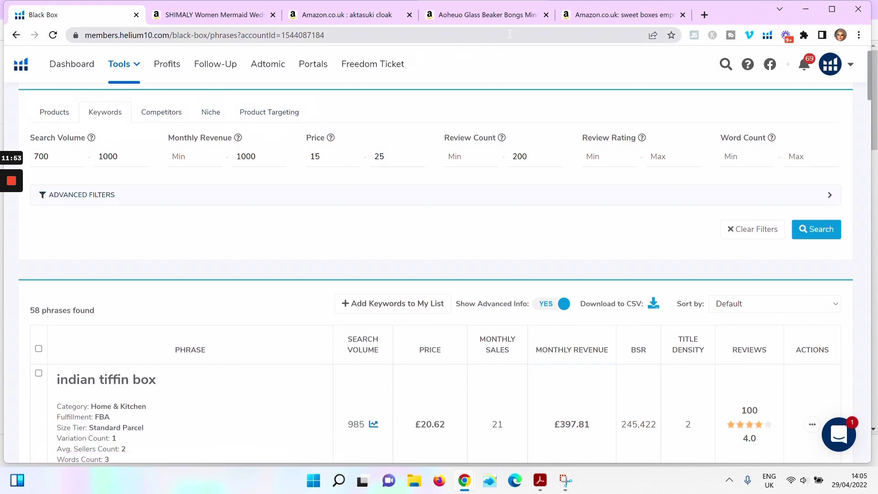
Step: Run Helium 10 Xray product research on the Amazon results for "sweet boxes empty with inserts"
click(620, 13)
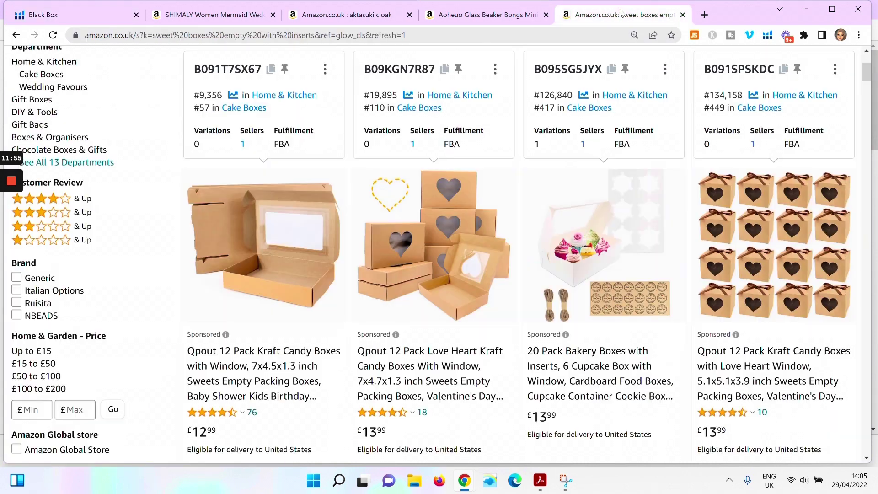
click(766, 37)
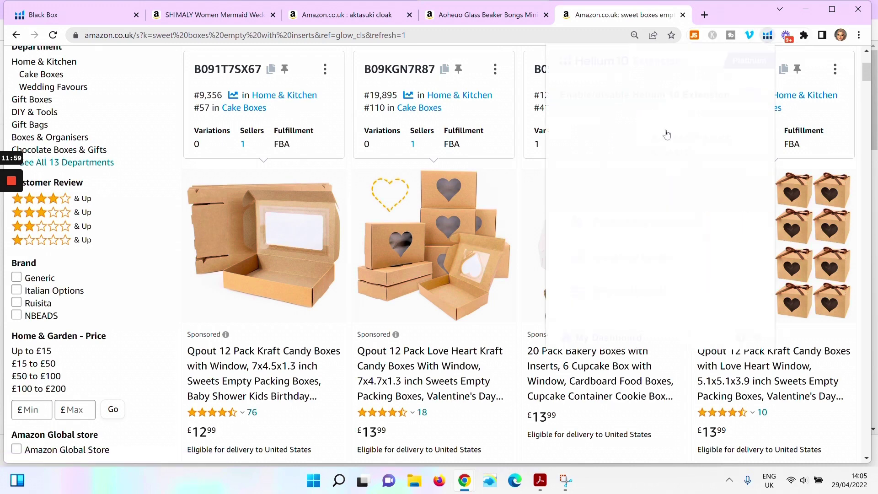
click(648, 149)
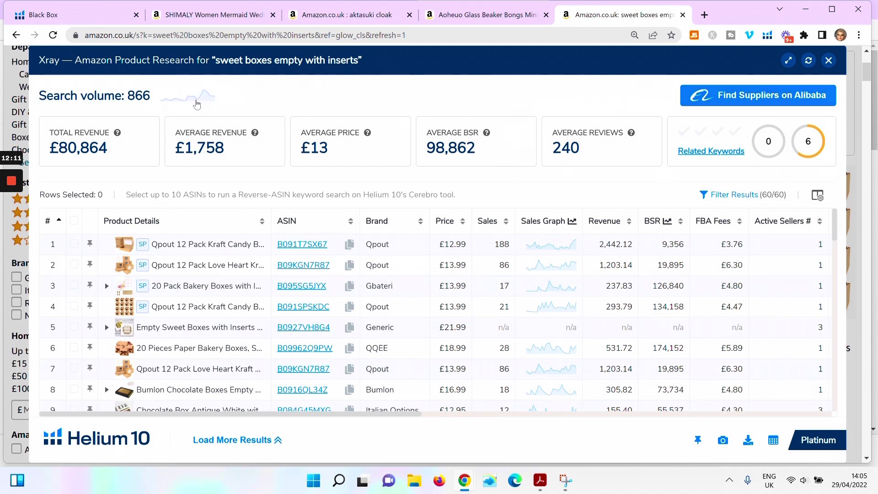
click(767, 38)
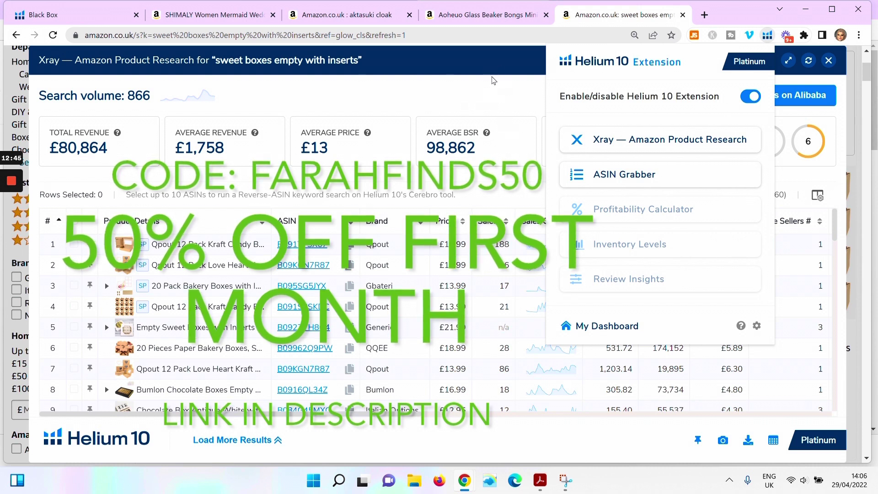
click(455, 95)
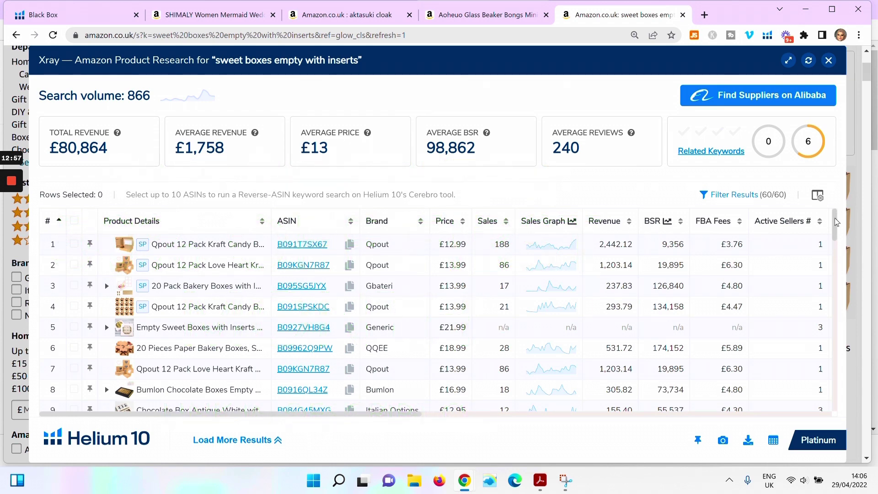
Step: Sort the Xray product table by revenue from highest to lowest and inspect the top-earning products
scroll(835, 221, down, 1)
scroll(834, 221, up, 1)
mouse_move(118, 135)
mouse_move(813, 143)
drag(835, 221, 824, 201)
click(612, 222)
click(611, 222)
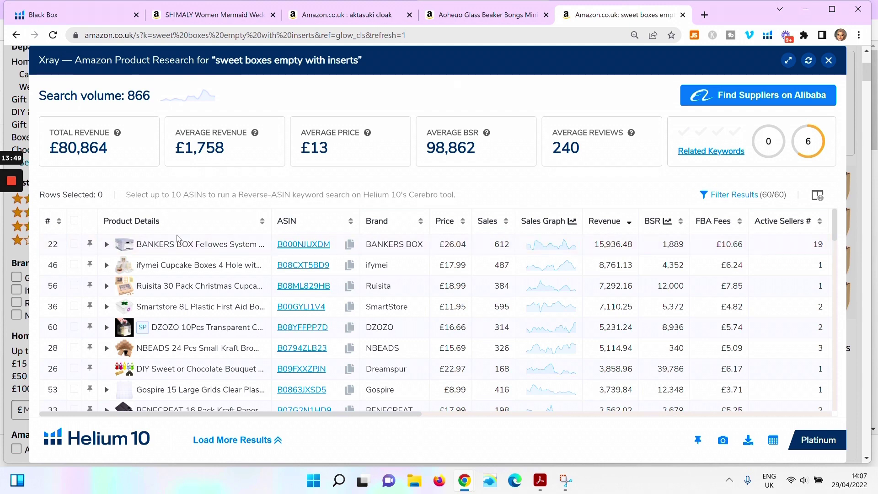
mouse_move(133, 246)
mouse_move(145, 249)
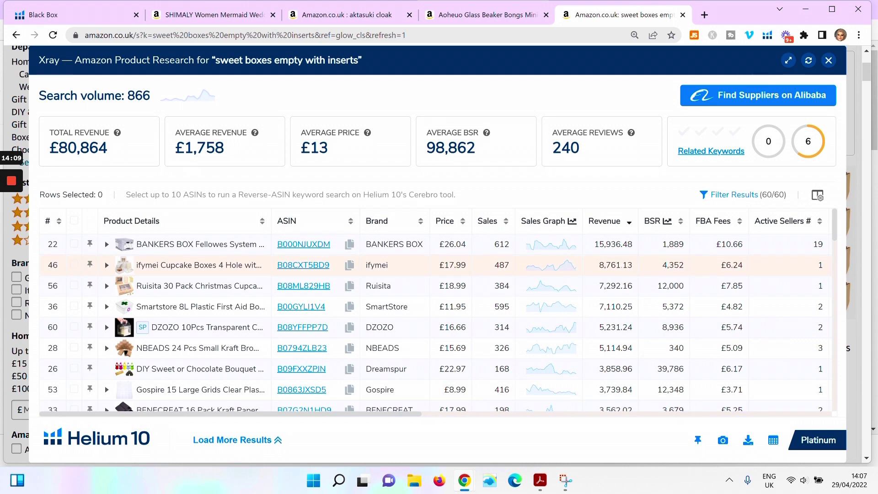
Step: Examine the ifymei Cupcake Boxes 4 Hole sales chart over 30 days and all time, and close the Xray research
click(560, 271)
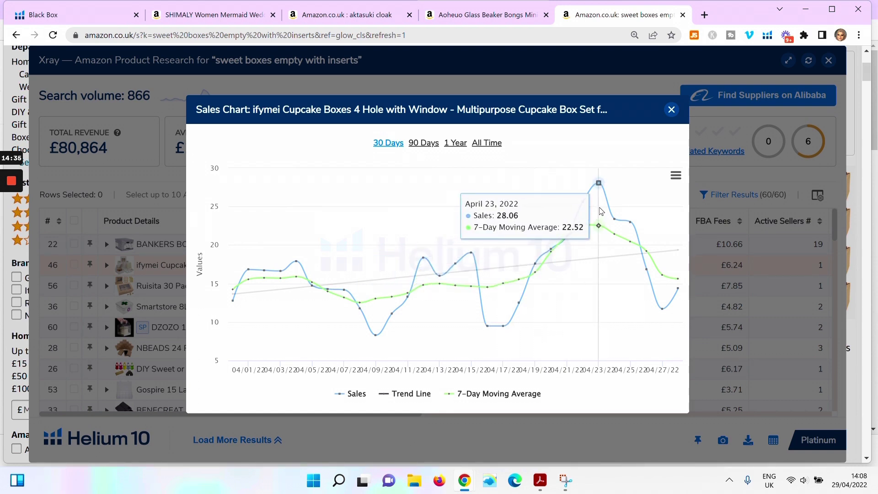
click(487, 143)
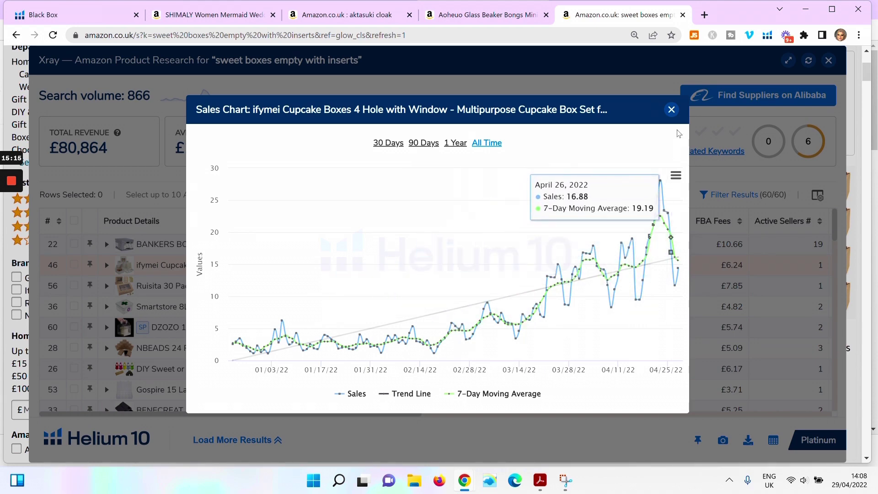
click(671, 109)
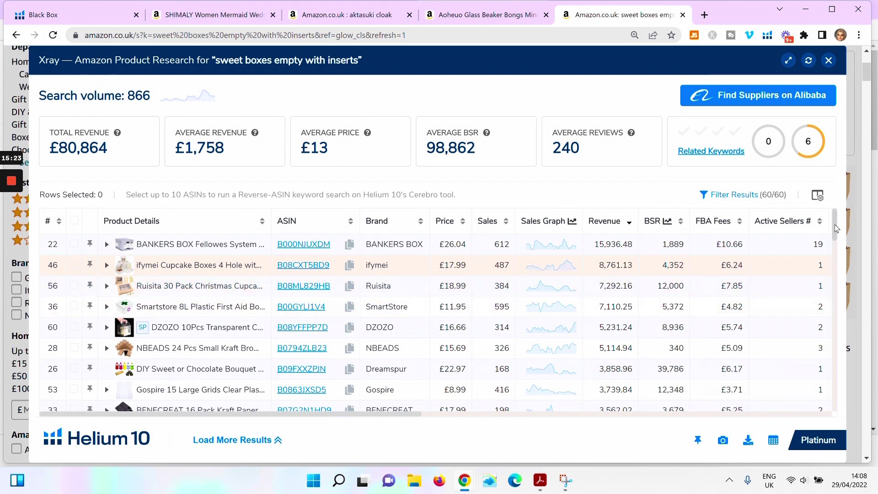
mouse_move(834, 224)
mouse_down()
mouse_move(840, 267)
mouse_move(834, 219)
mouse_up()
click(828, 60)
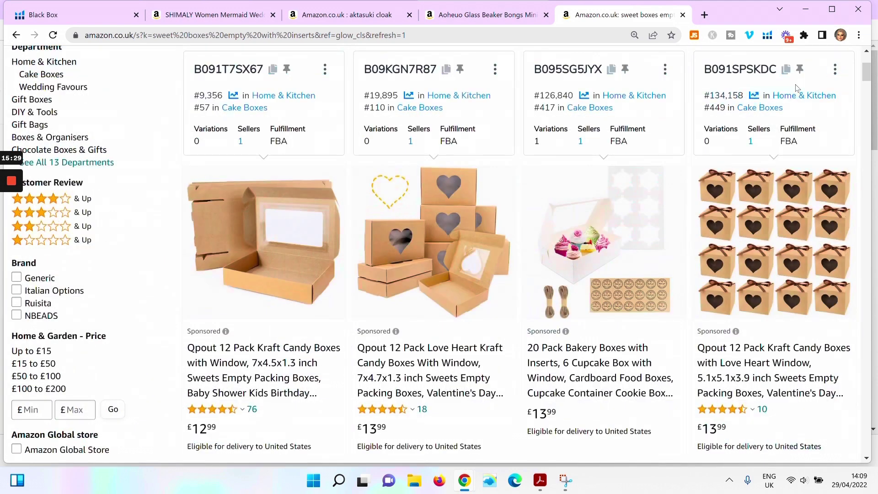
Step: Inspect the Amazon UK listings for "sweet boxes empty with inserts" and compare them with the akatsuki cloak results
drag(870, 75, 870, 93)
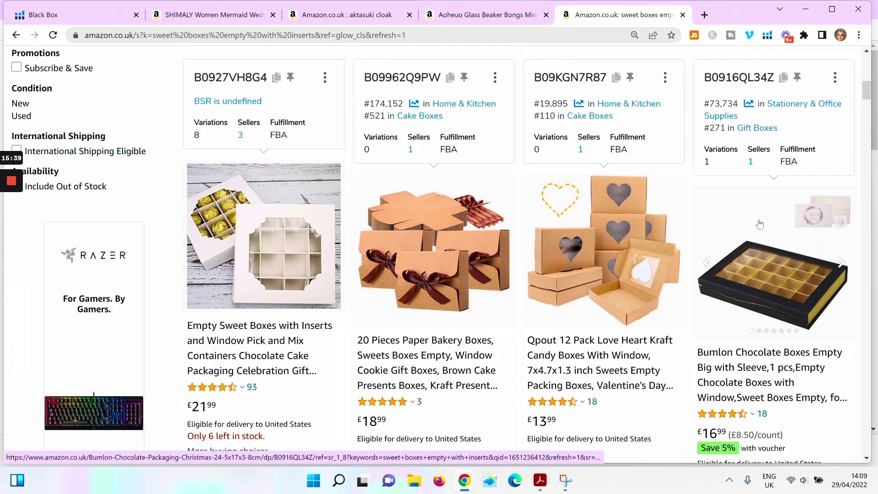
scroll(870, 83, up, 10)
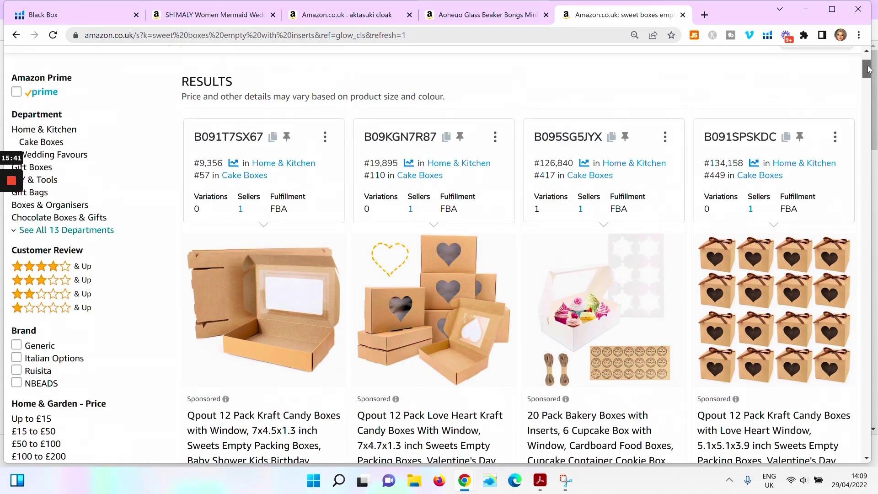
scroll(868, 99, down, 10)
drag(868, 100, 865, 118)
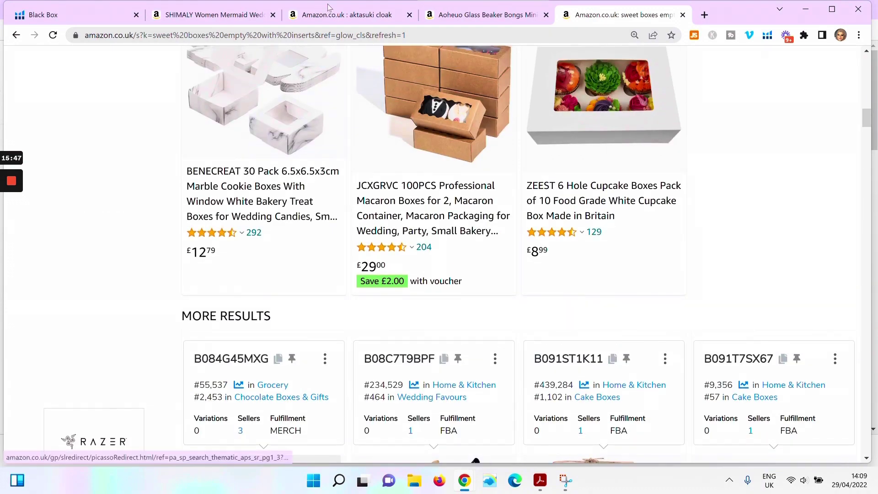
click(328, 16)
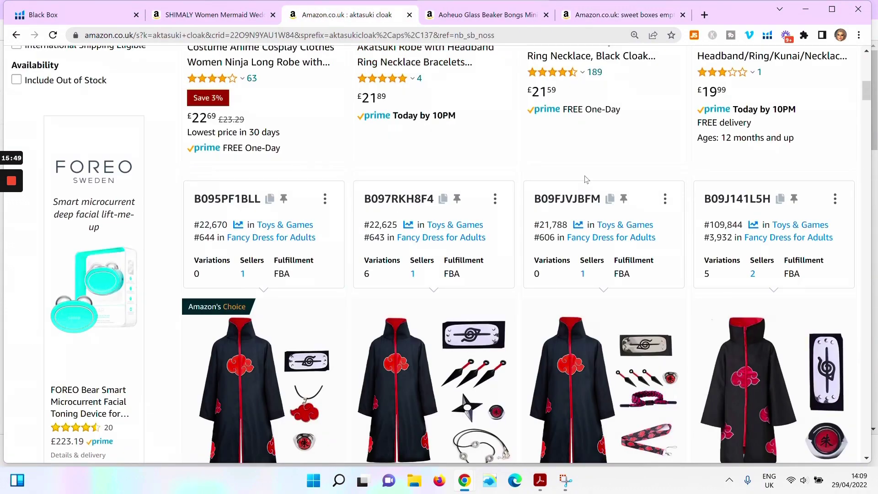
click(580, 16)
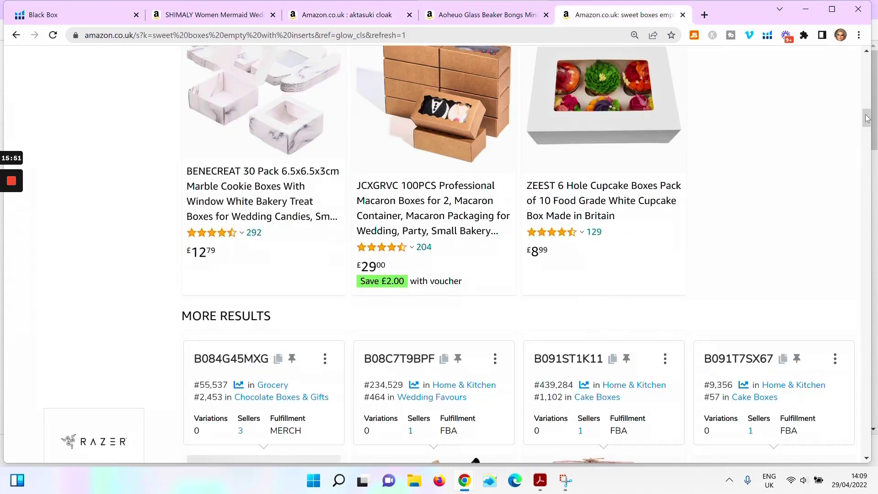
drag(865, 118, 865, 85)
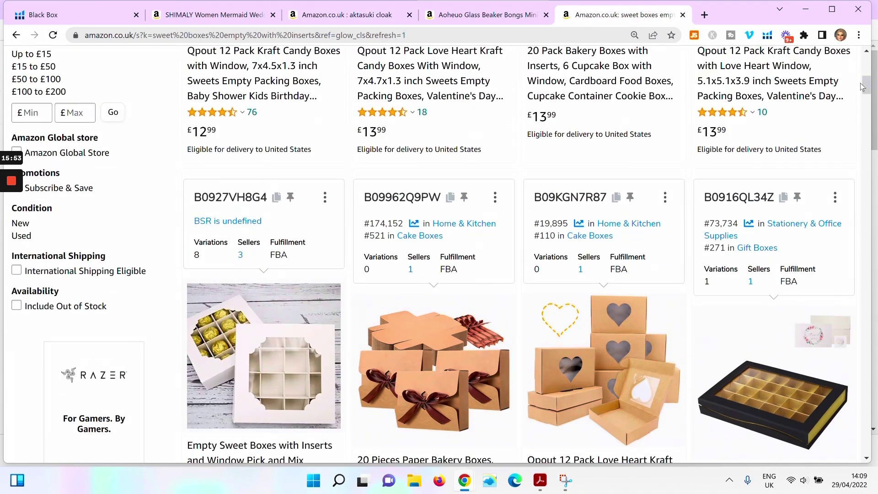
Step: Return to the Black Box keyword search and review its filter values and the first phrases found
click(66, 17)
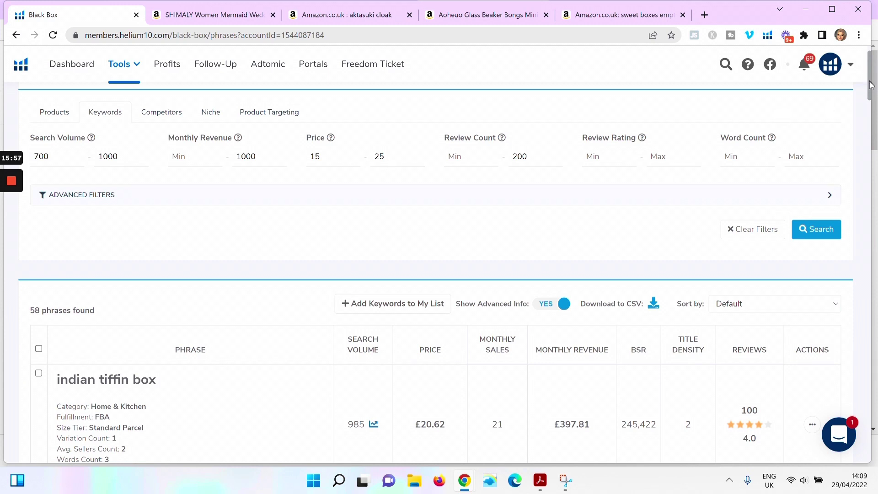
scroll(870, 83, down, 1)
scroll(871, 80, up, 2)
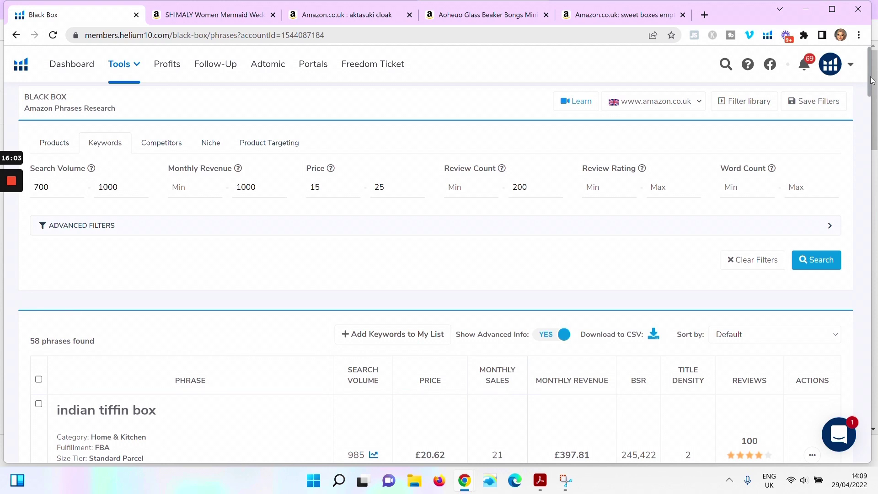
drag(871, 78, 871, 94)
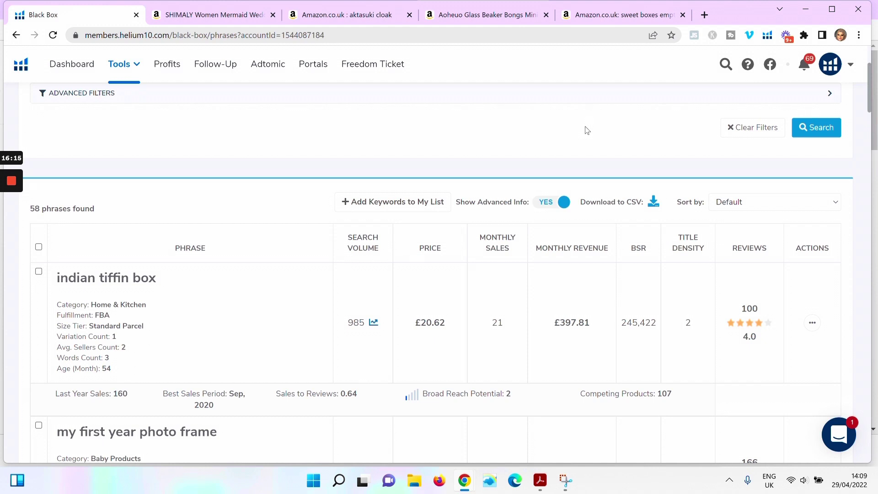
mouse_move(4, 188)
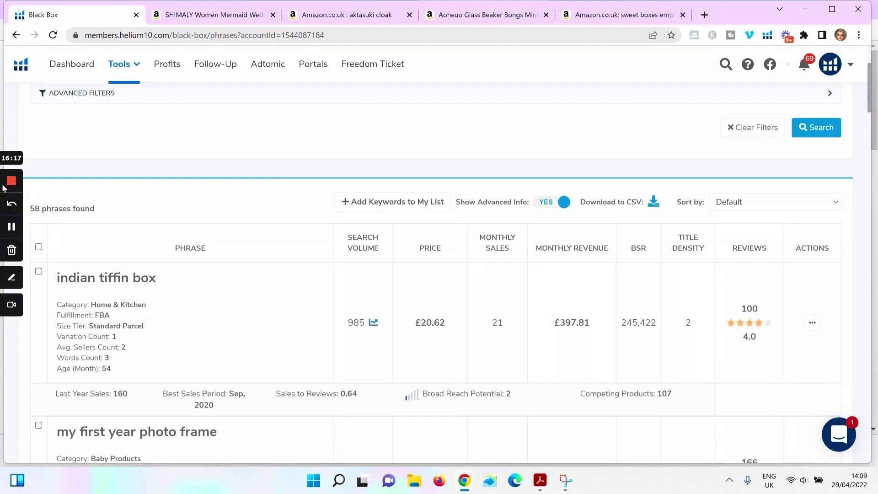